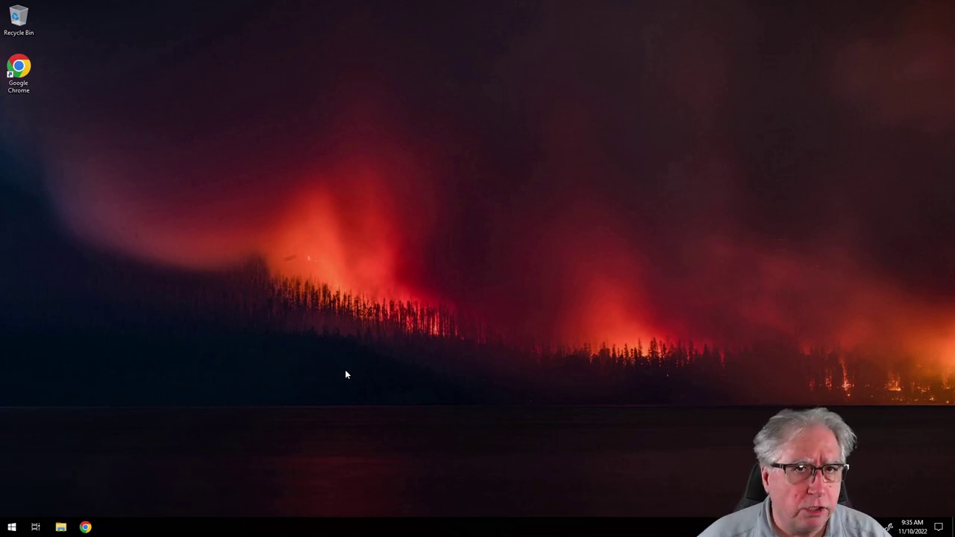
Open File Explorer and go to the AppData folder inside the user's profile folder under \users.
click(61, 527)
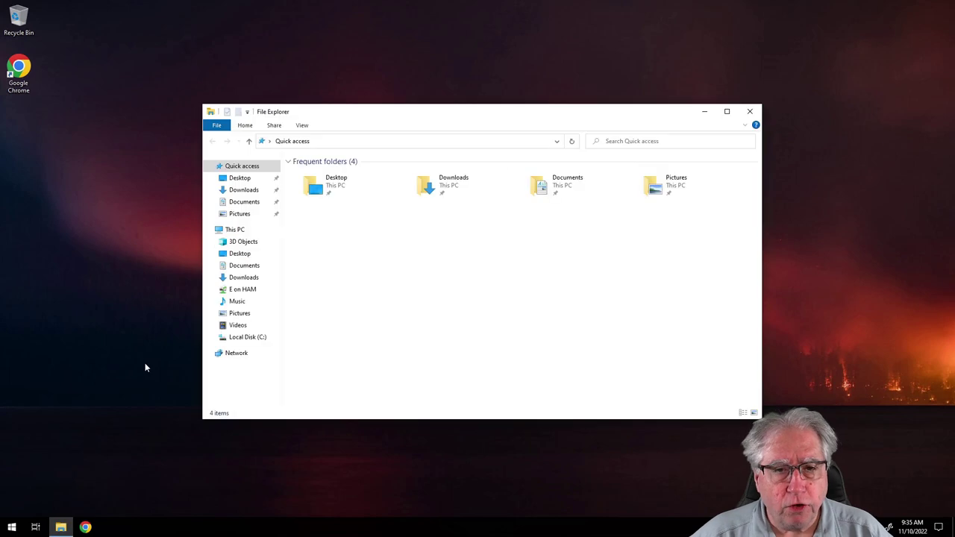
click(353, 143)
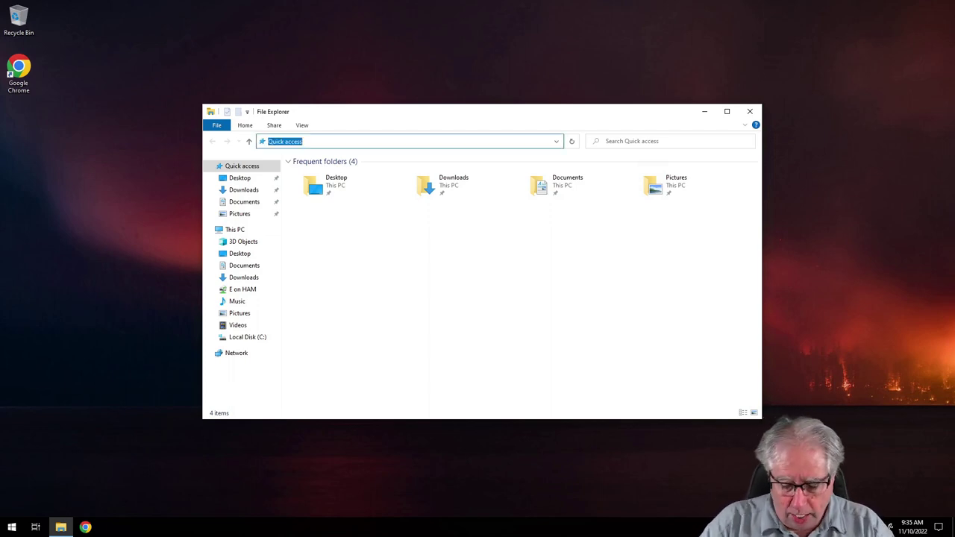
text(\)
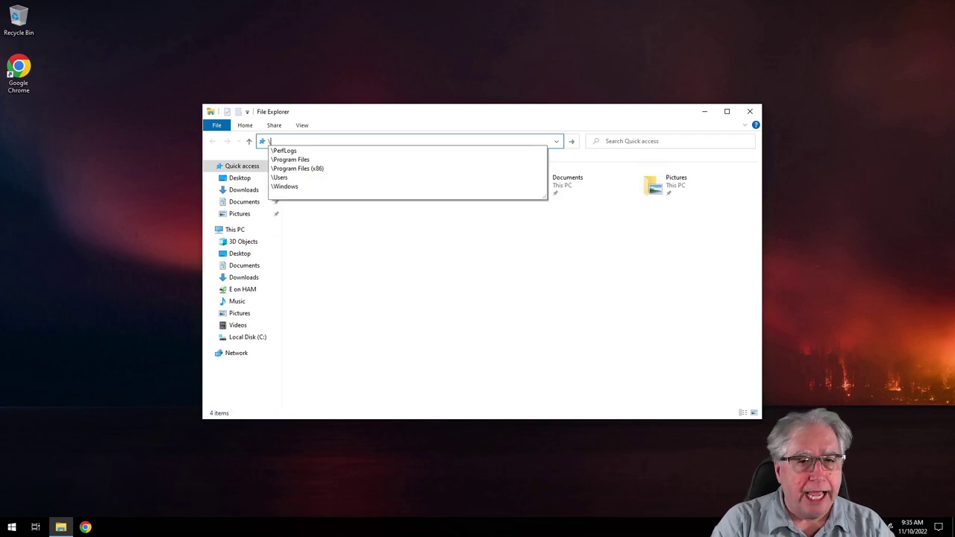
text(users)
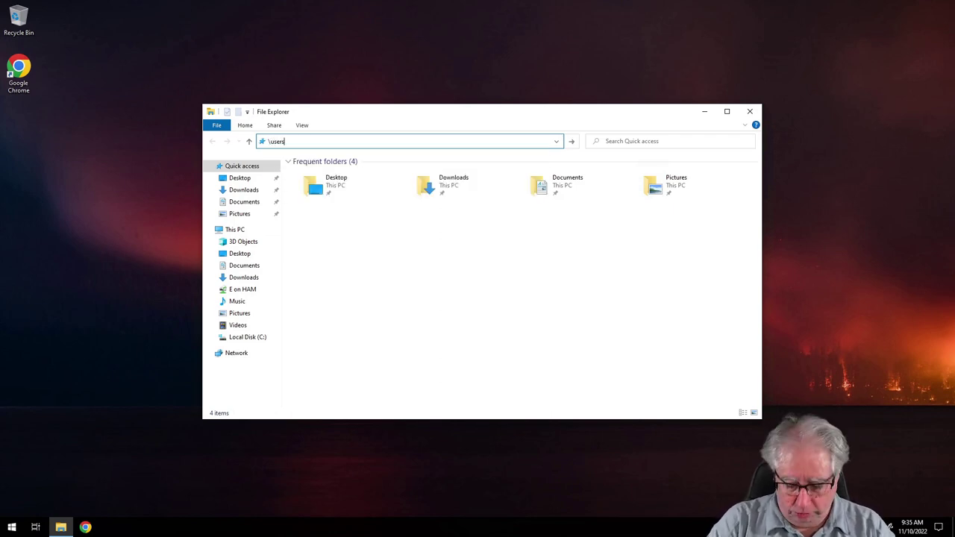
text(\)
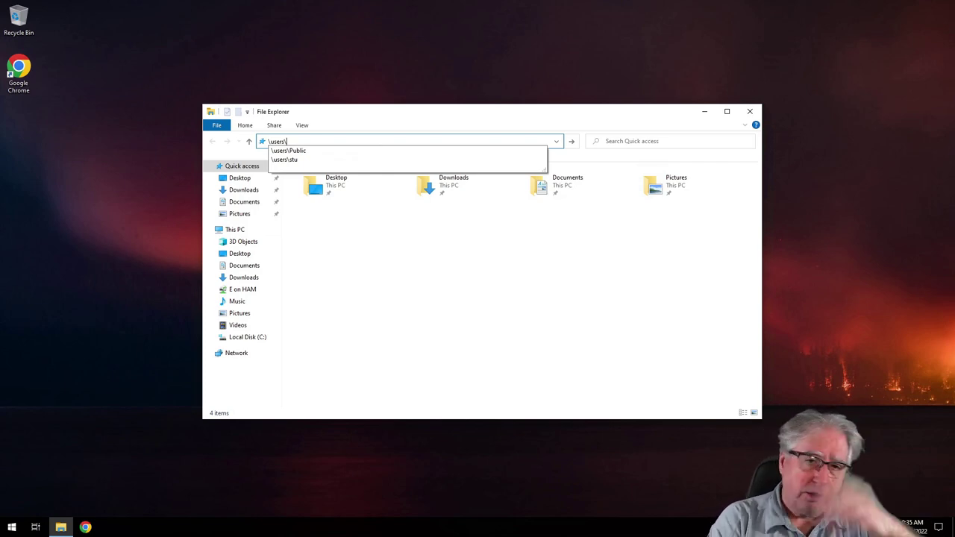
text(stu)
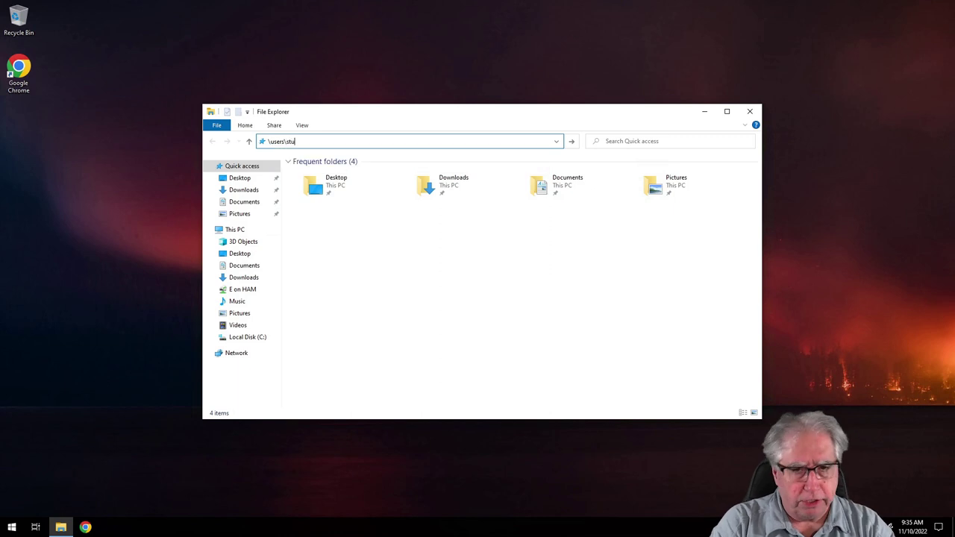
text(\)
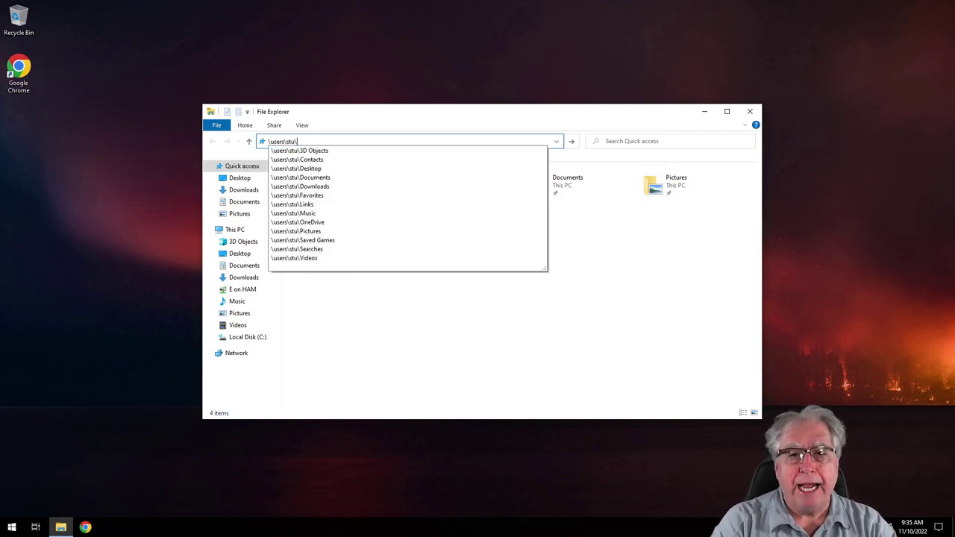
text(appdata)
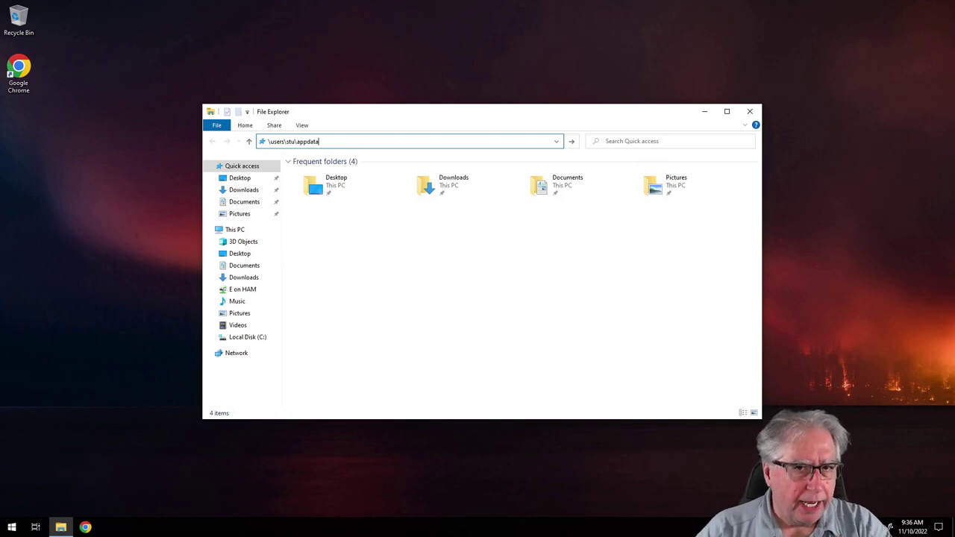
key(Return)
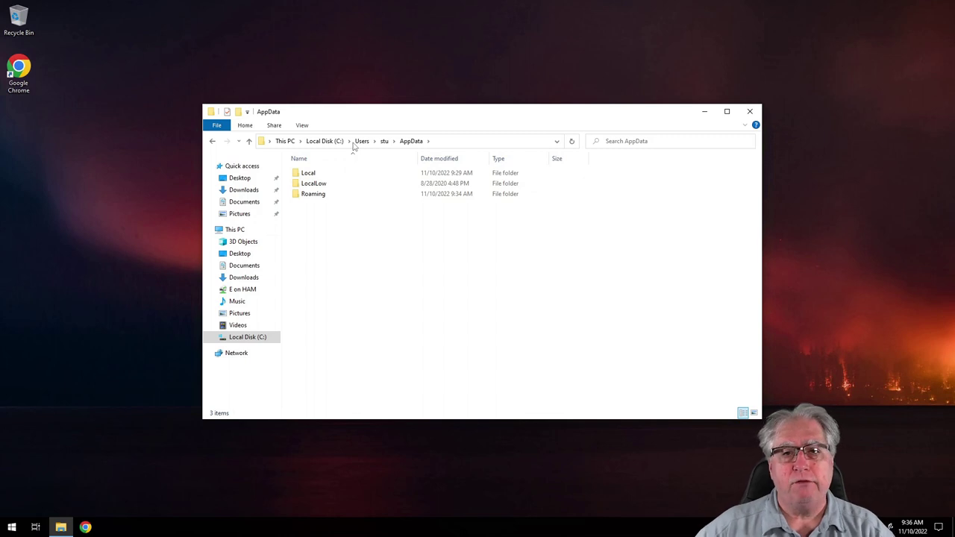
Copy the TrustedQSL folder from the Roaming folder.
click(312, 196)
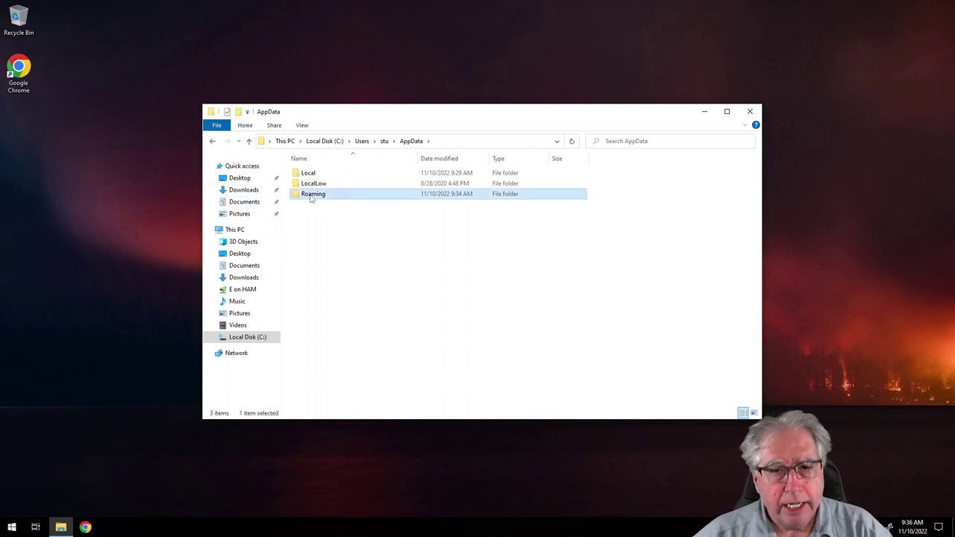
double_click(312, 196)
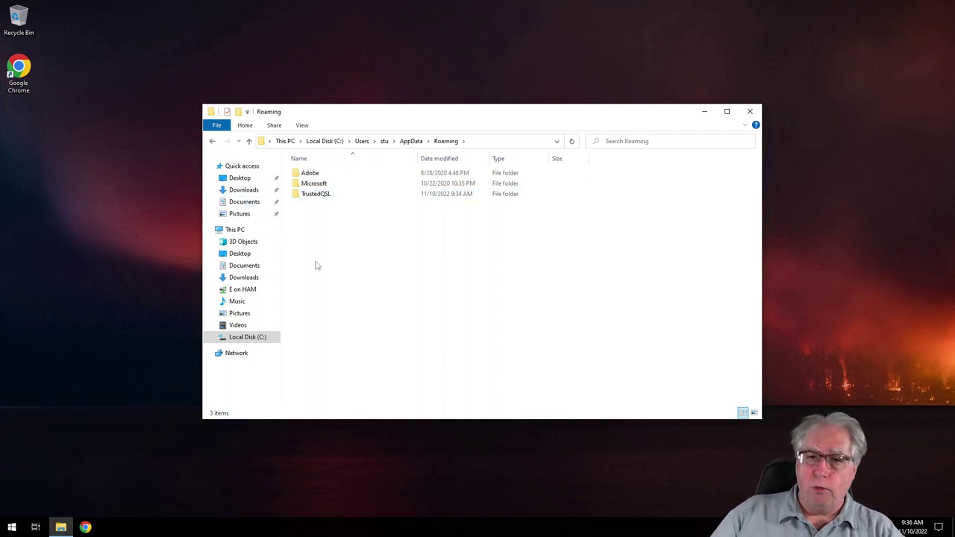
click(312, 194)
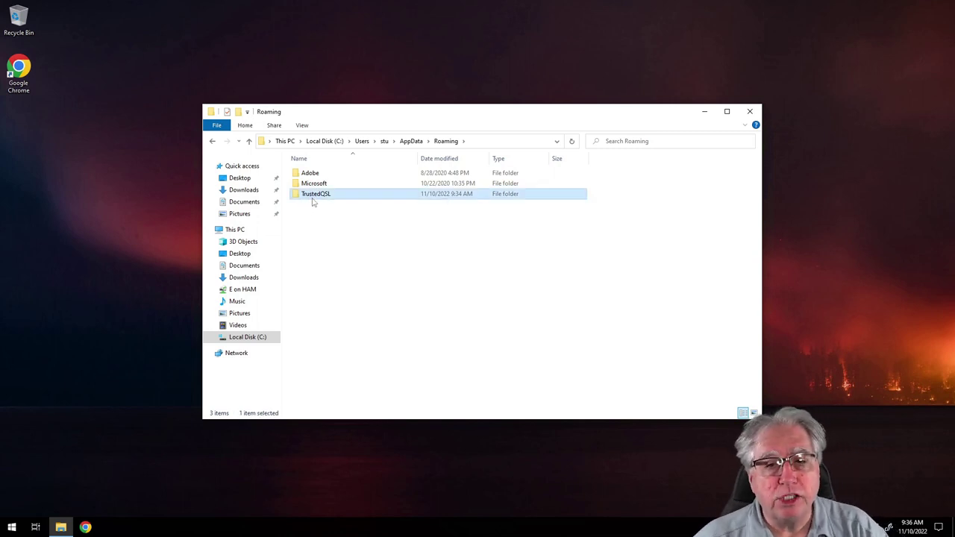
right_click(313, 198)
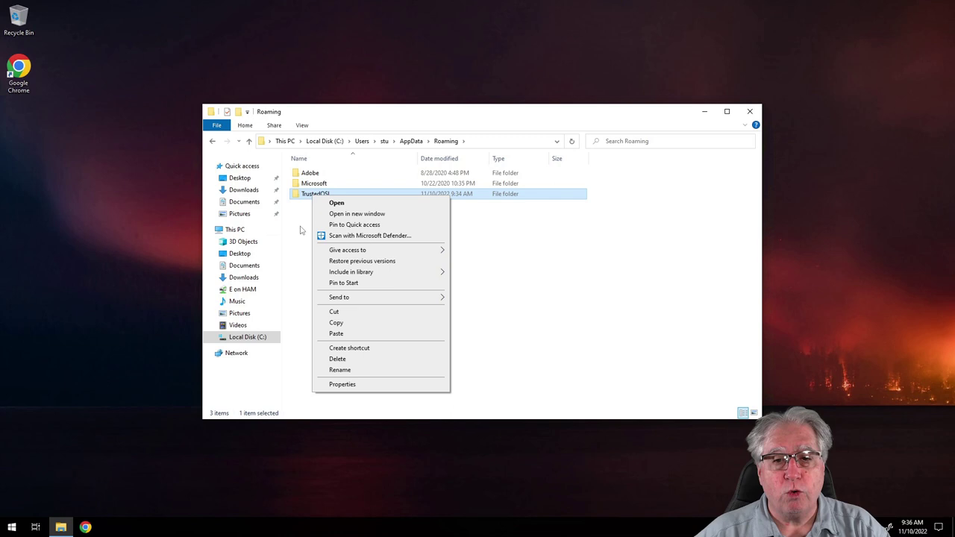
click(343, 322)
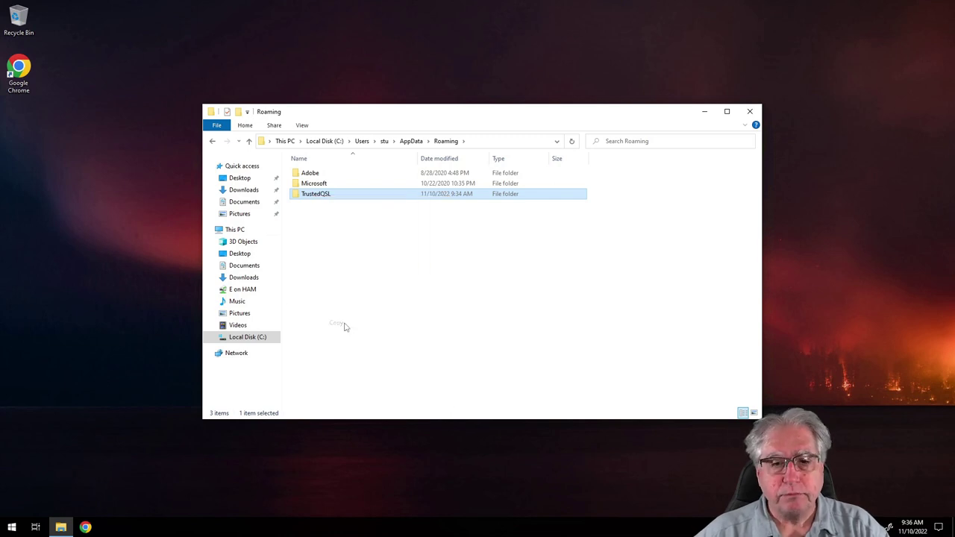
Paste the copied TrustedQSL folder into the redirected drive "E on HAM" under This PC.
click(220, 229)
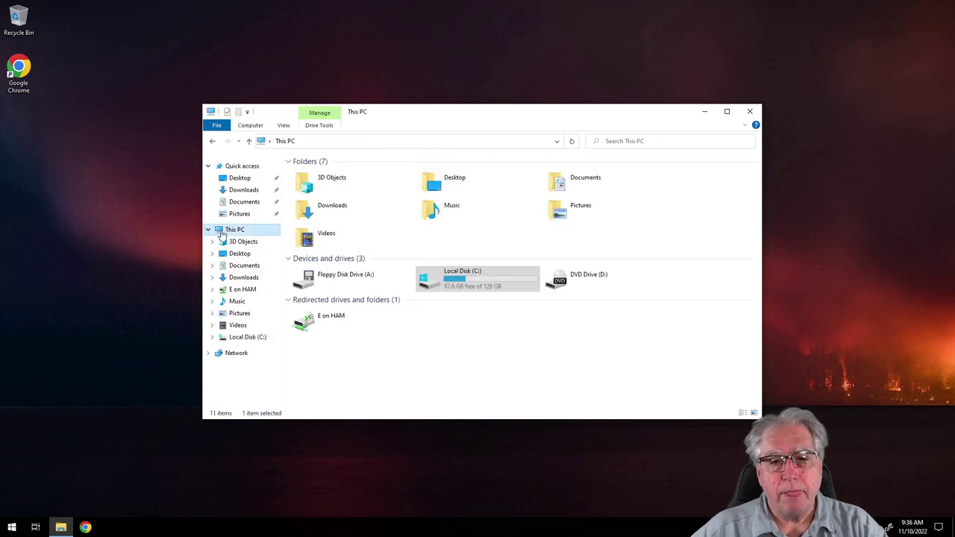
double_click(316, 325)
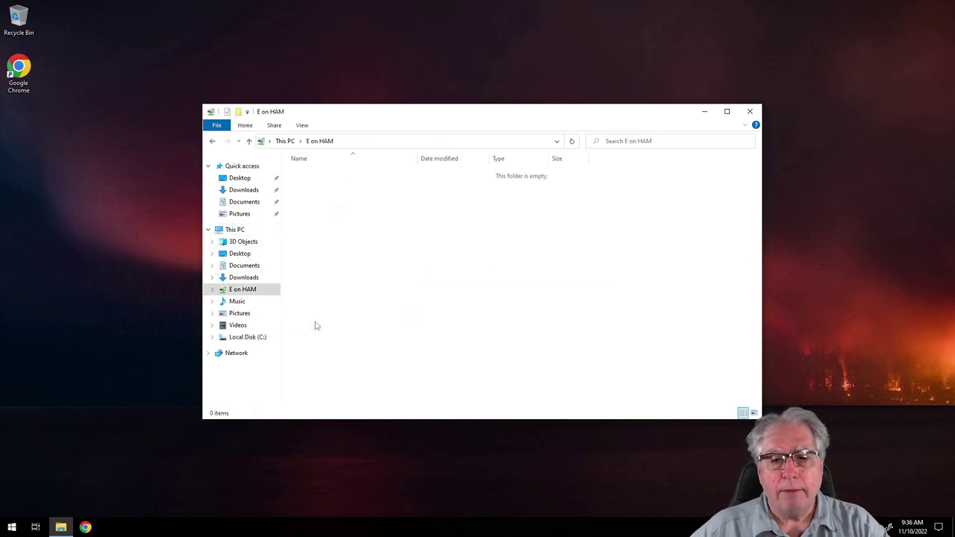
right_click(366, 224)
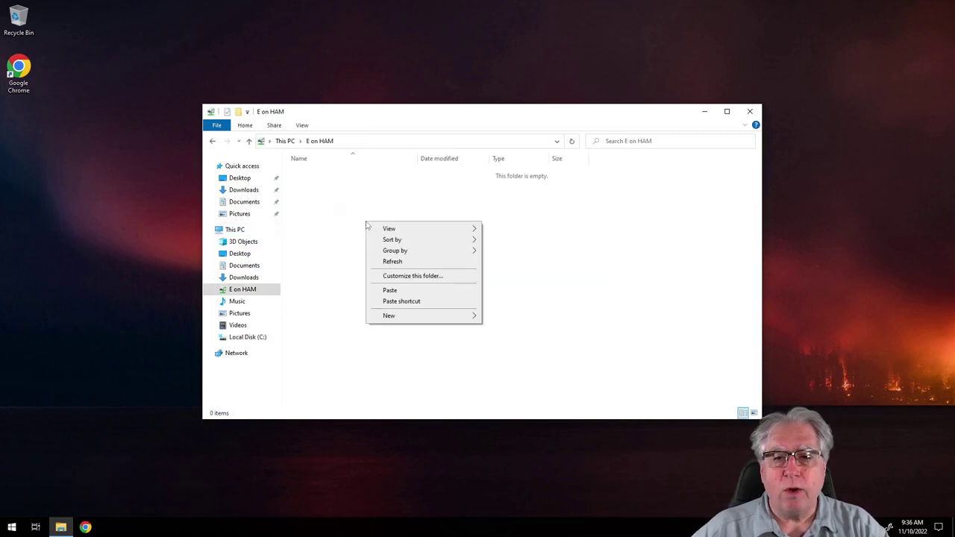
click(390, 291)
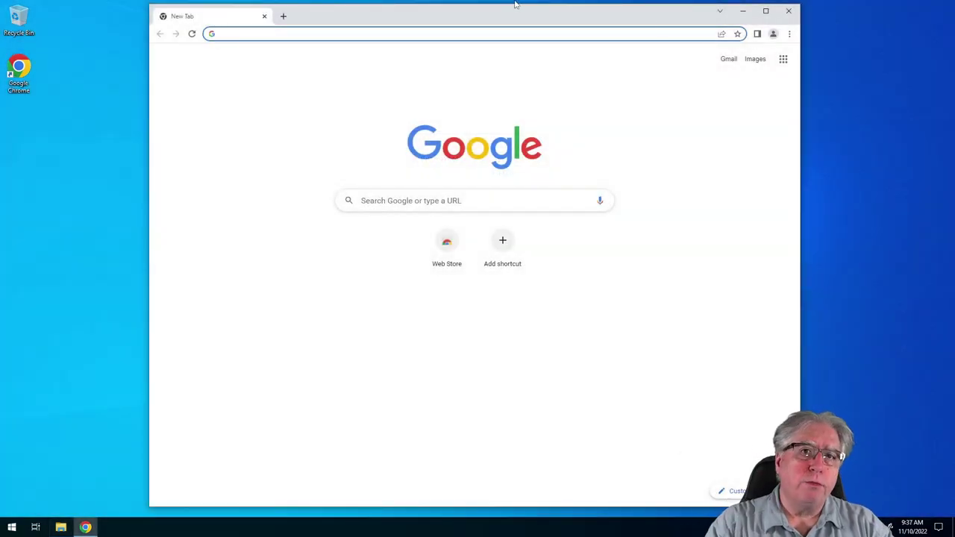
Search Google for "tqsl download".
click(362, 33)
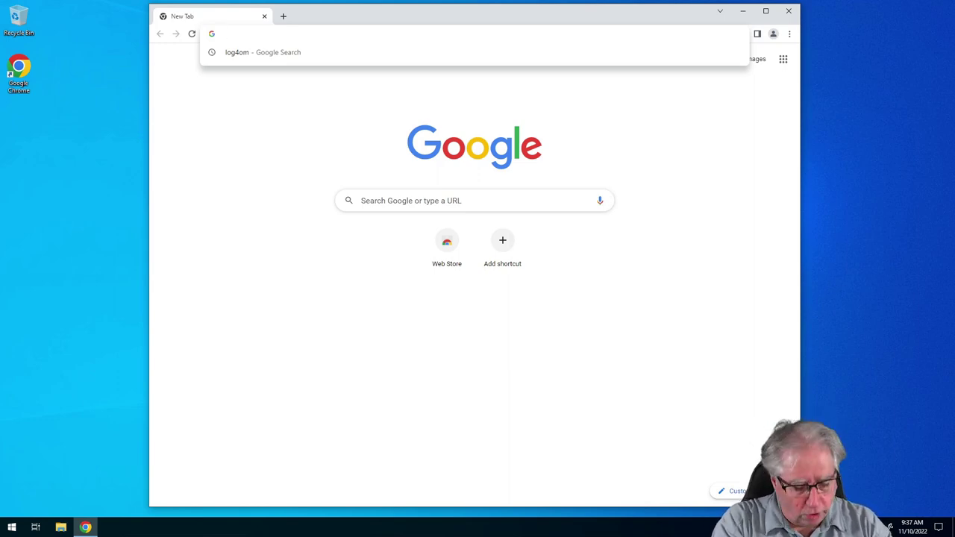
text(q)
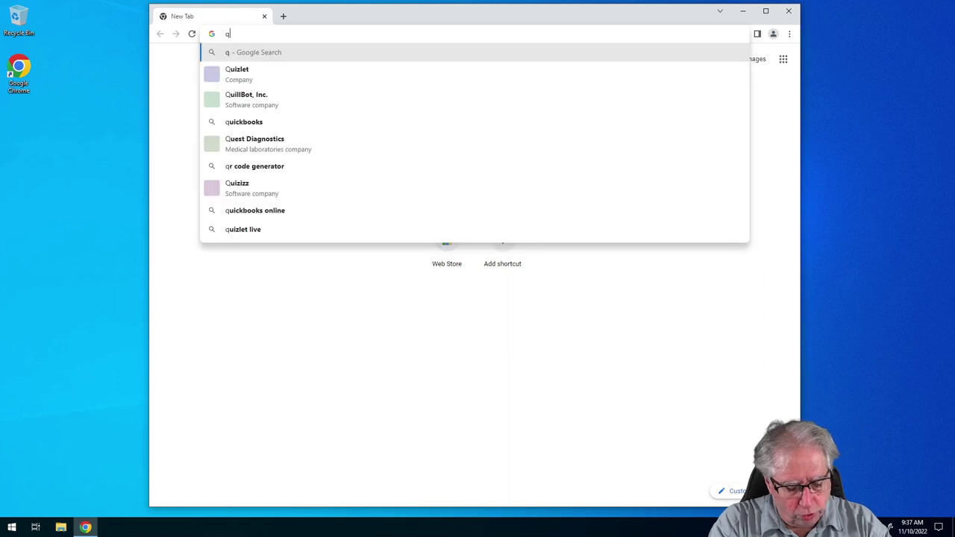
key(BackSpace)
text(t)
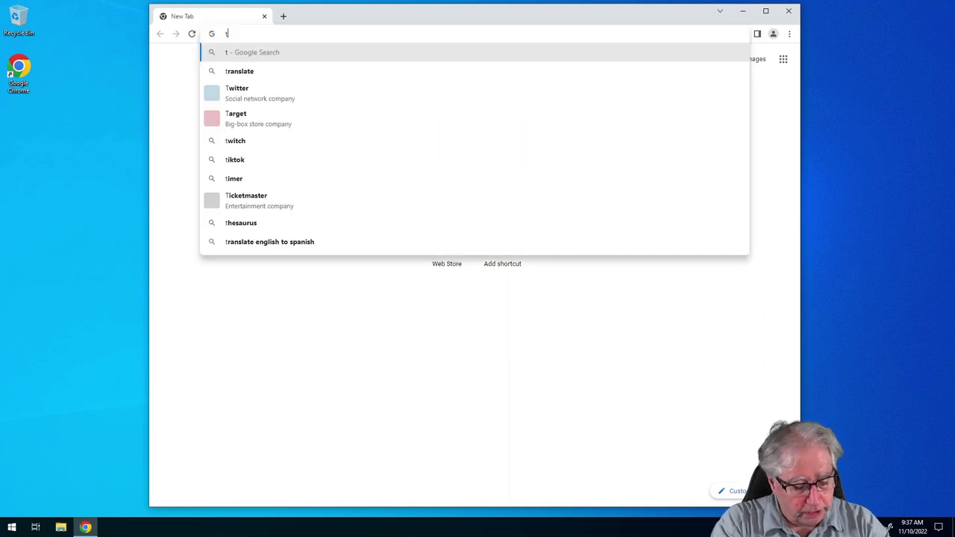
text(qsl )
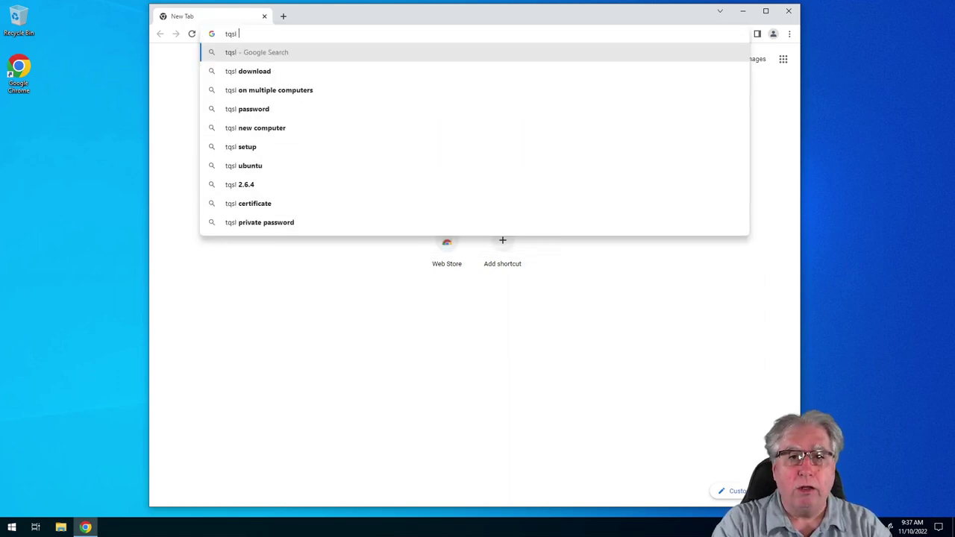
text(download)
key(Return)
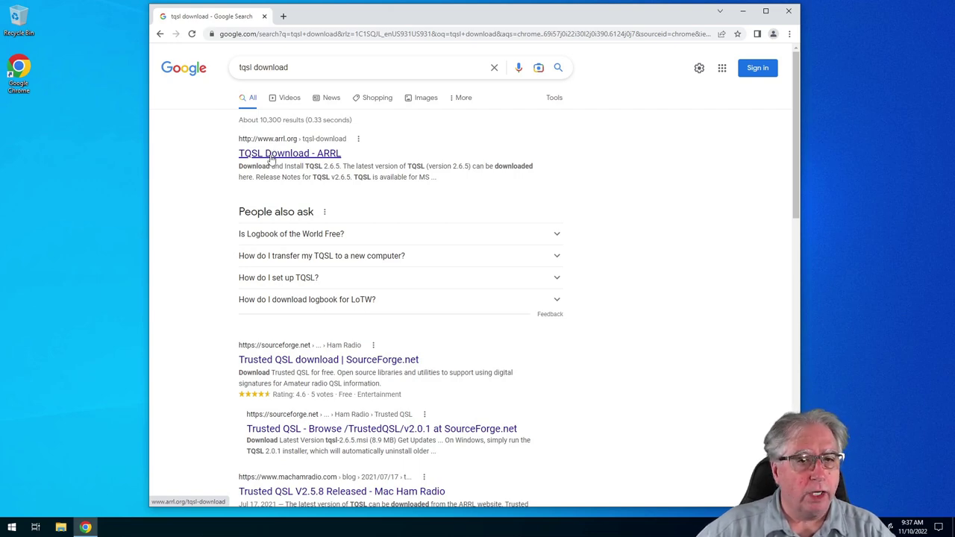
Download the TQSL 2.6.5 installer for MS Windows from the ARRL TQSL Download page.
click(278, 154)
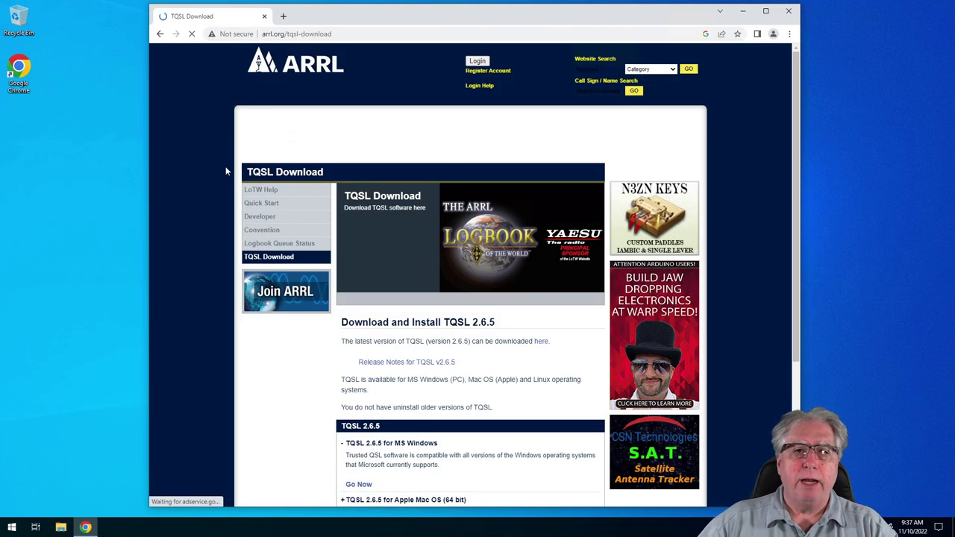
scroll(286, 320, down, 2)
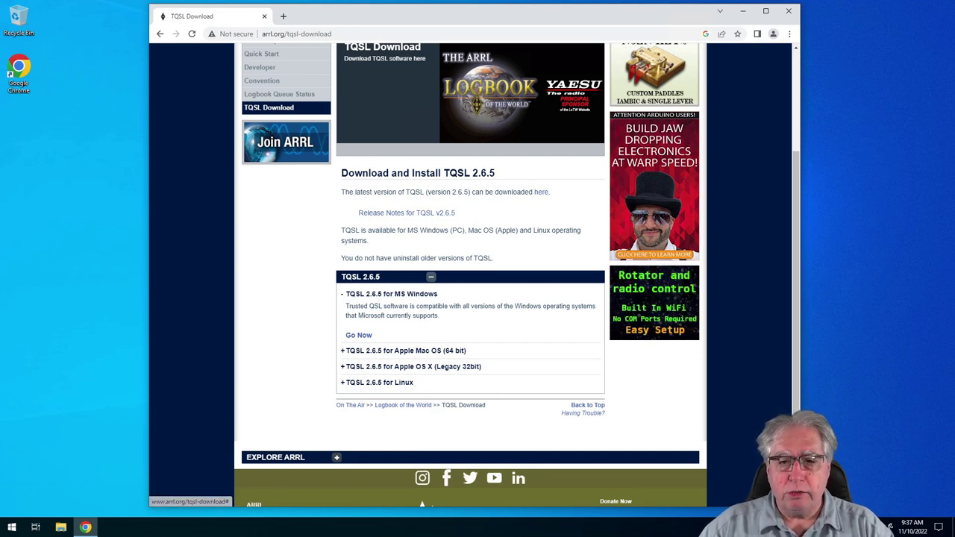
click(358, 337)
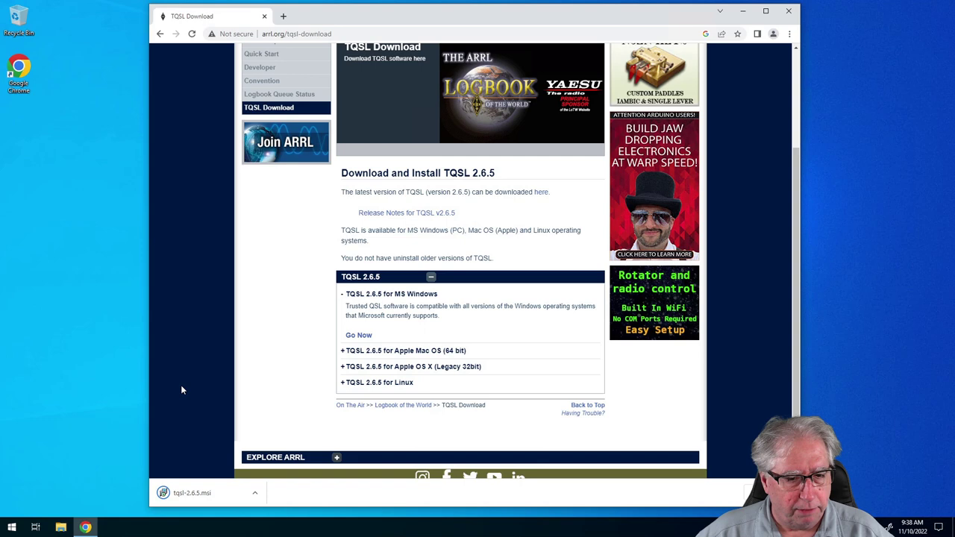
Run the tqsl-2.6.5.msi installer, accept the license terms and keep the default TrustedQSL destination folder with a desktop shortcut.
click(168, 502)
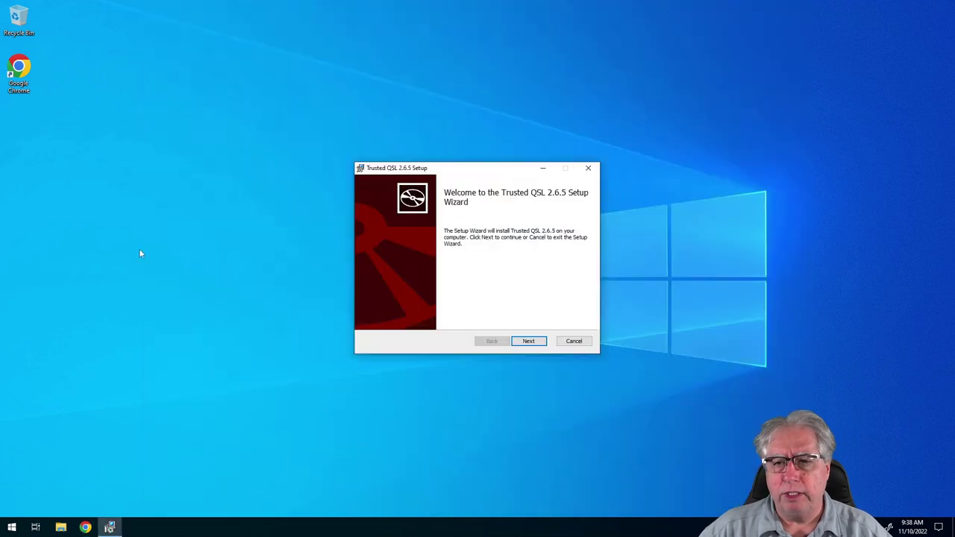
click(528, 341)
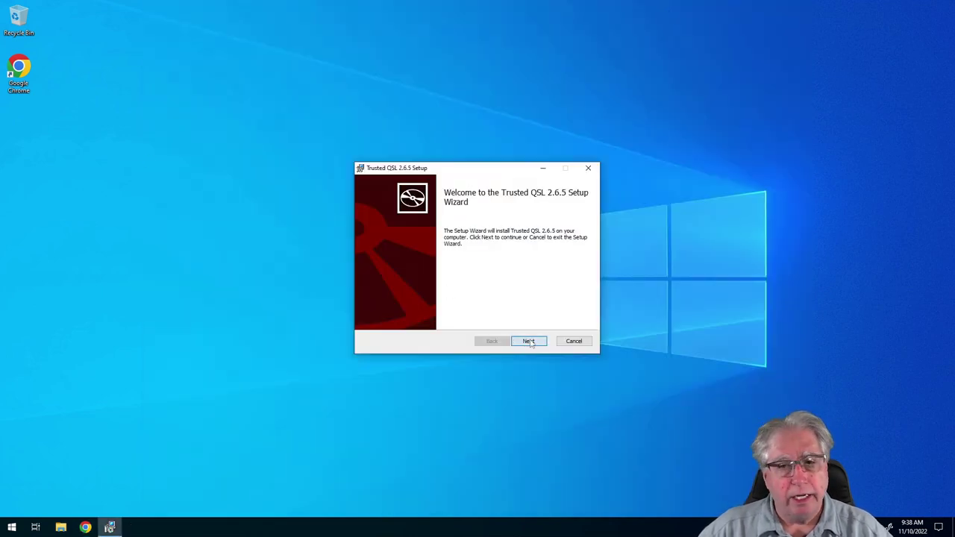
click(389, 321)
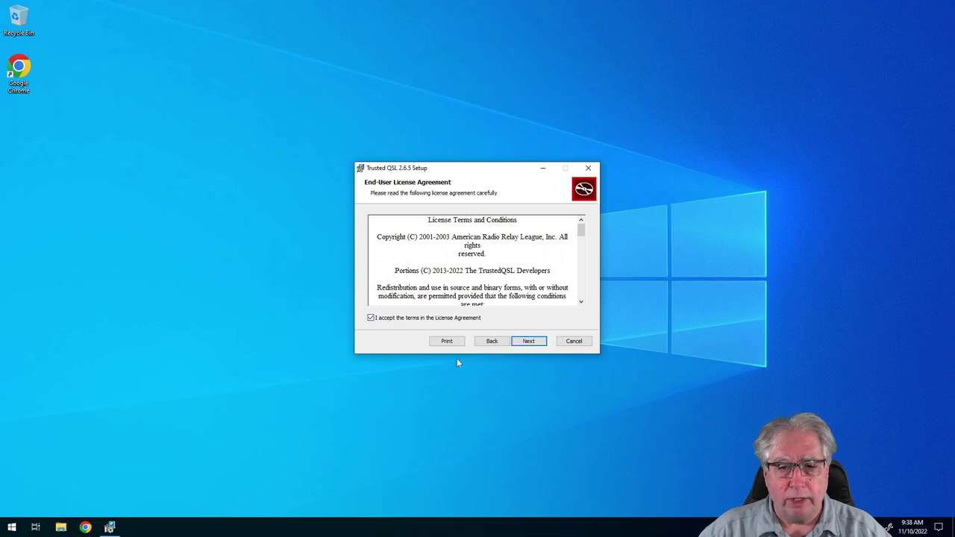
click(537, 341)
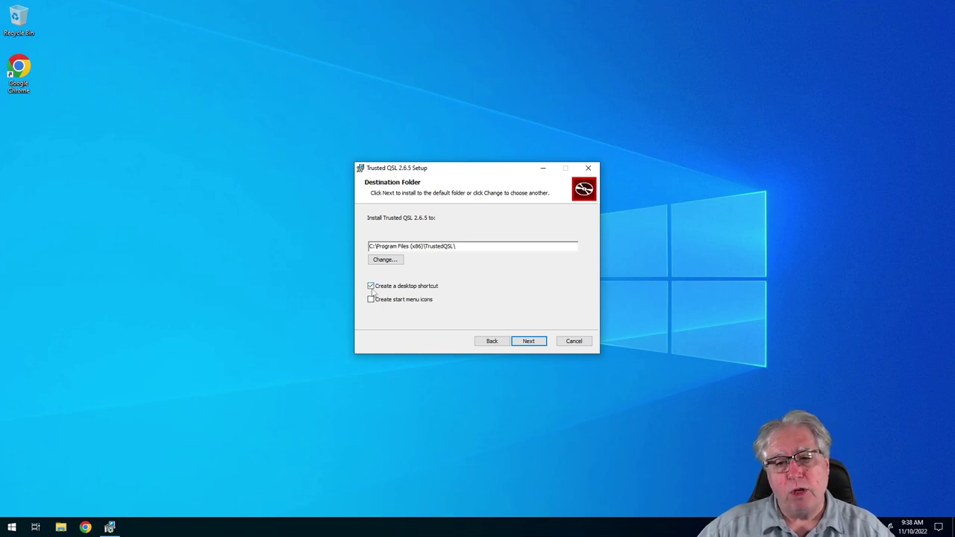
click(532, 342)
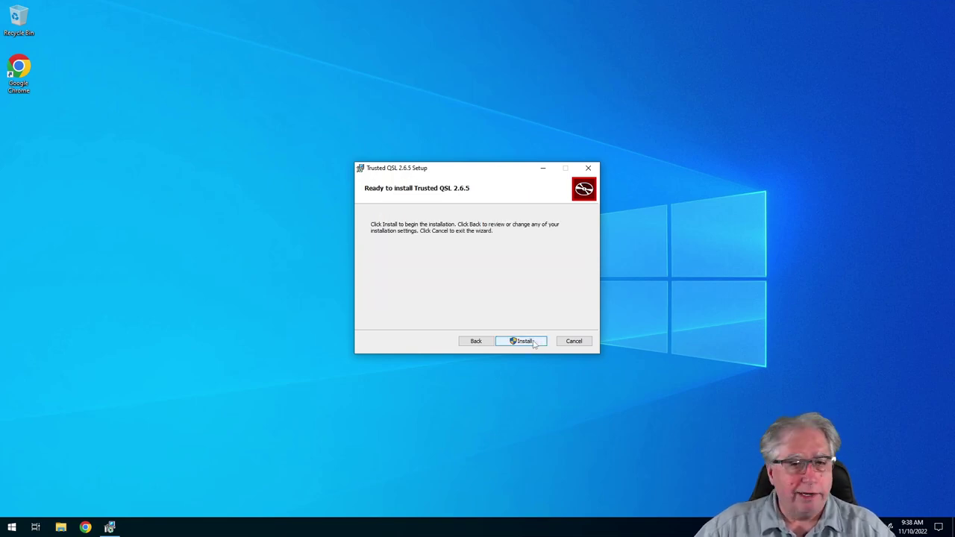
Install Trusted QSL 2.6.5, allow it to make changes to the device, and finish setup without reading the Quick Start.
click(534, 341)
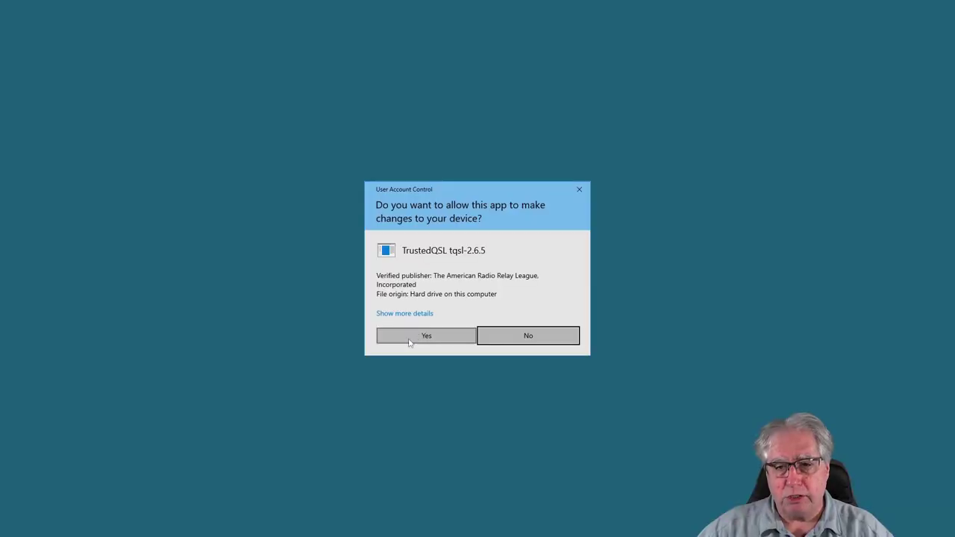
click(419, 339)
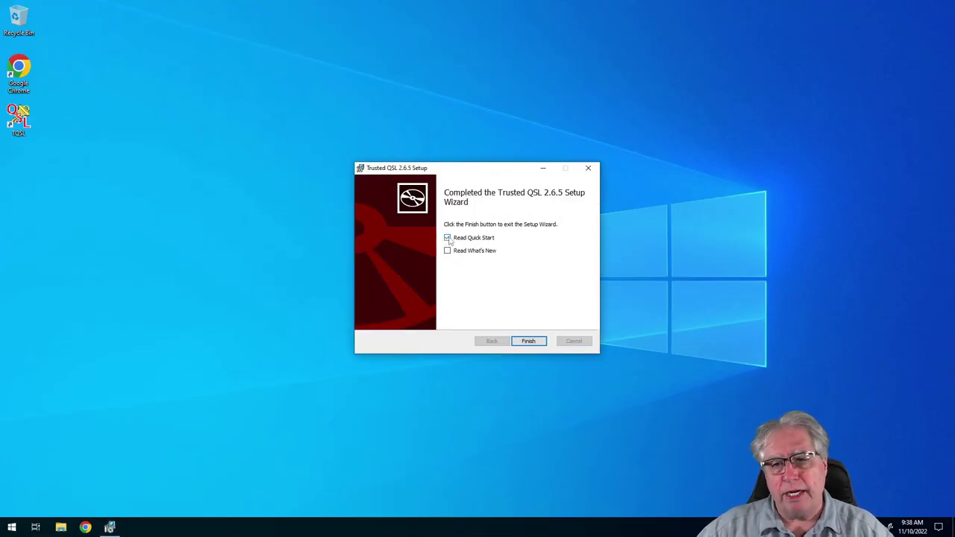
click(447, 238)
click(527, 342)
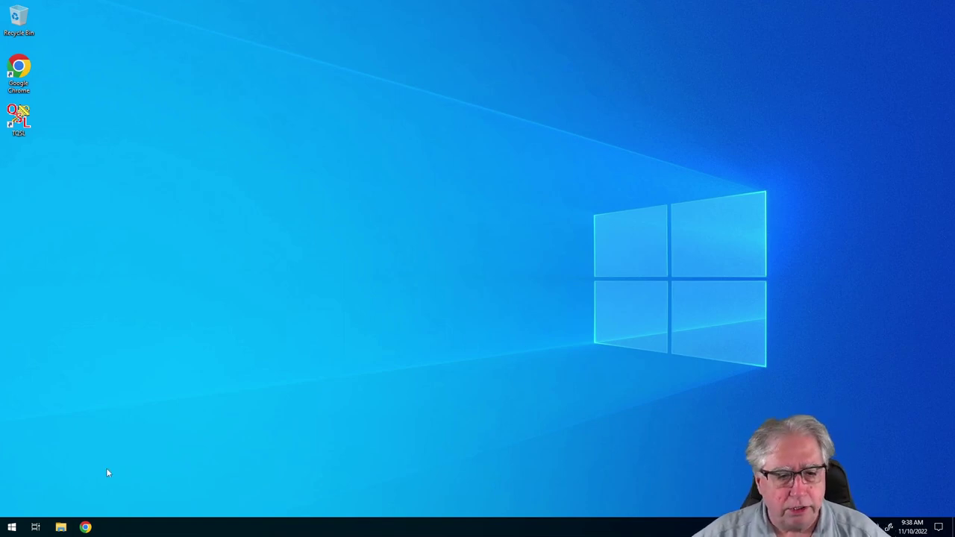
Copy the TrustedQSL folder from the redirected E on HAM drive.
click(60, 529)
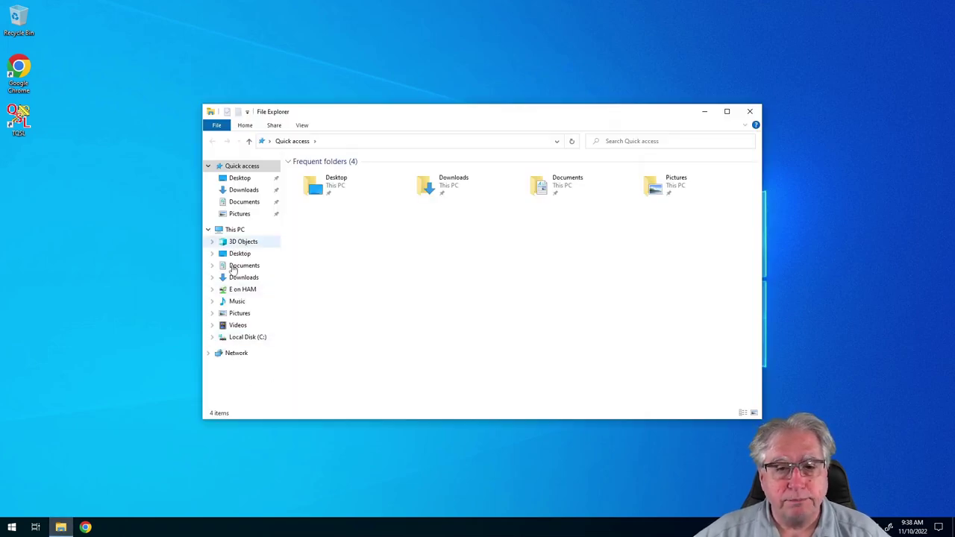
click(233, 229)
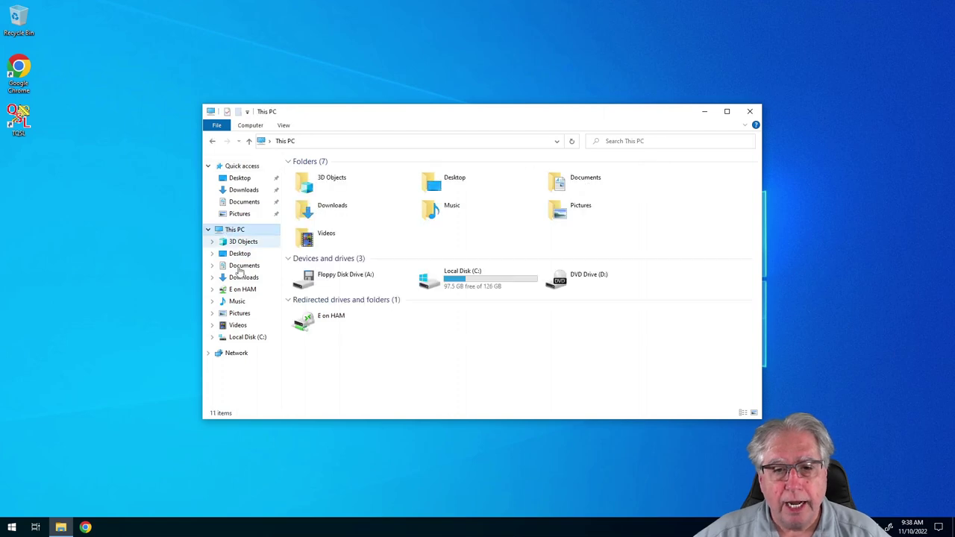
double_click(302, 320)
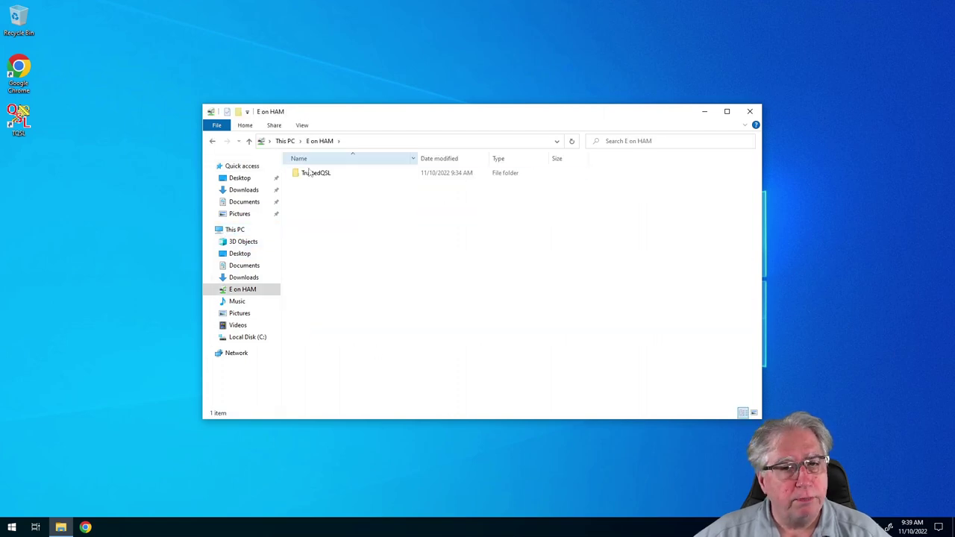
click(310, 176)
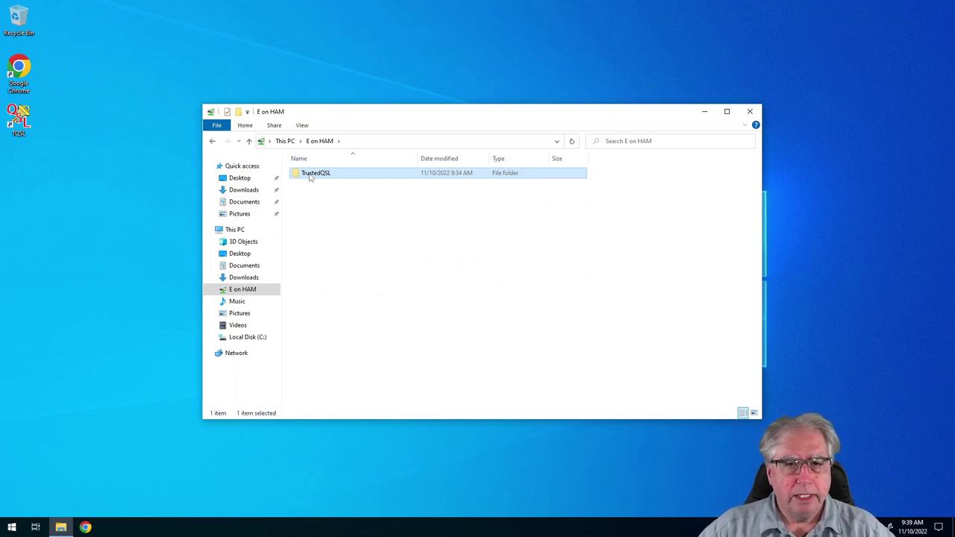
right_click(310, 176)
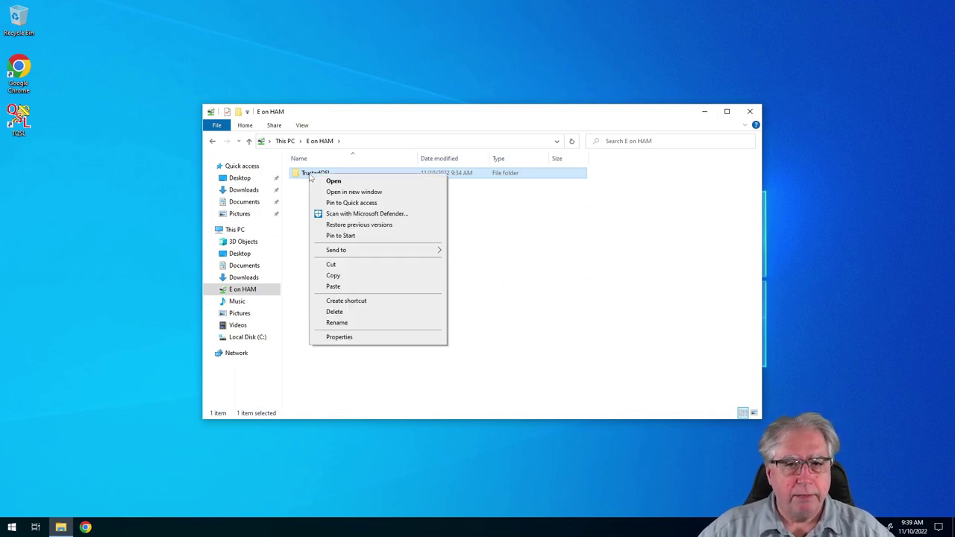
click(333, 275)
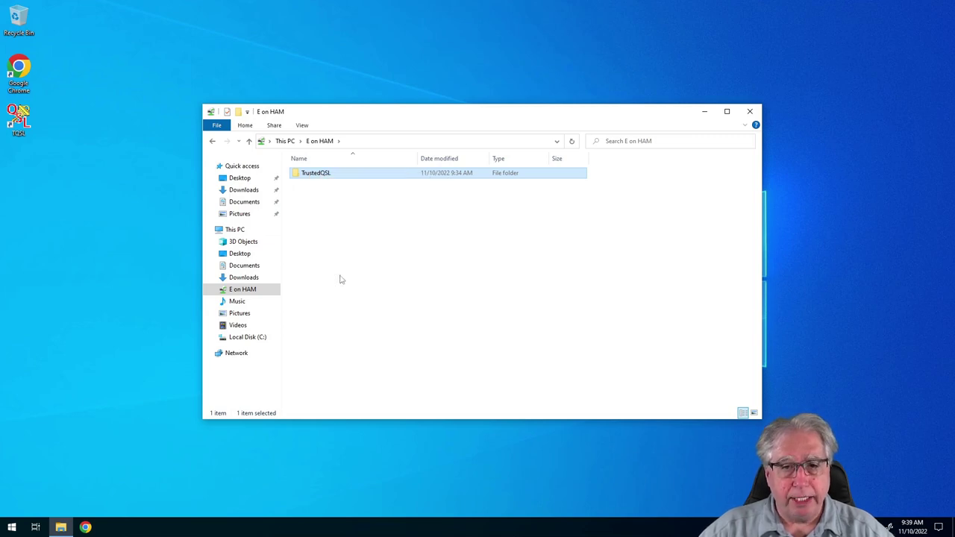
Go to the Roaming folder inside the Windows user's AppData folder in File Explorer.
click(387, 141)
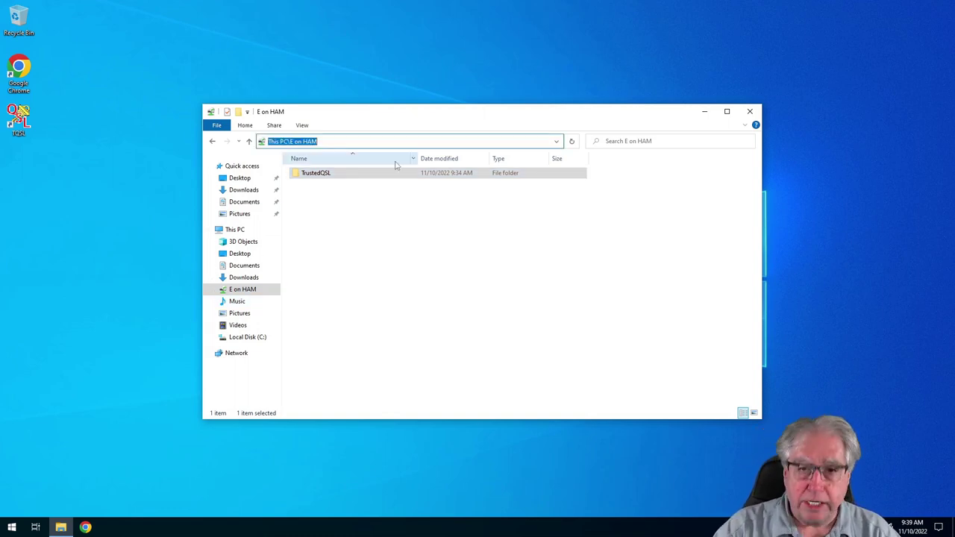
text(\Us)
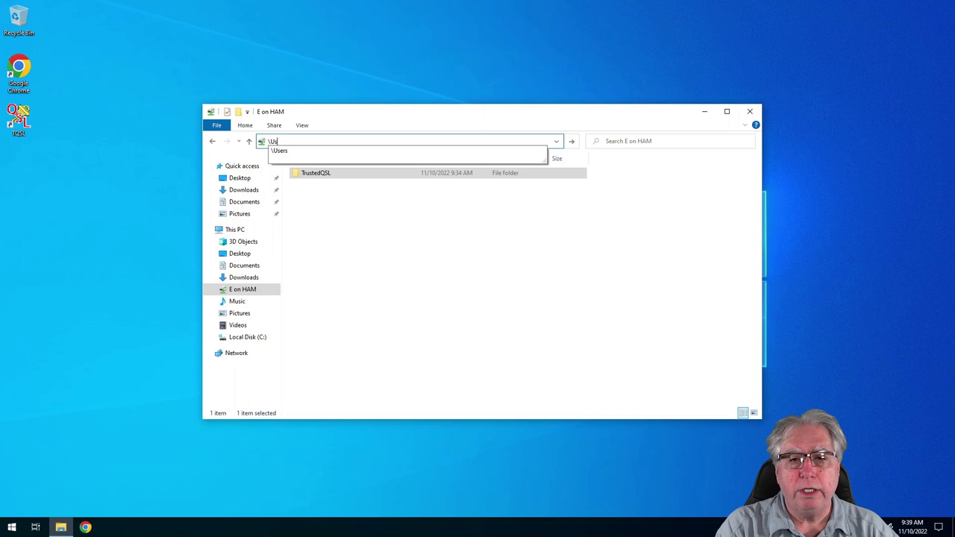
text(ers\s)
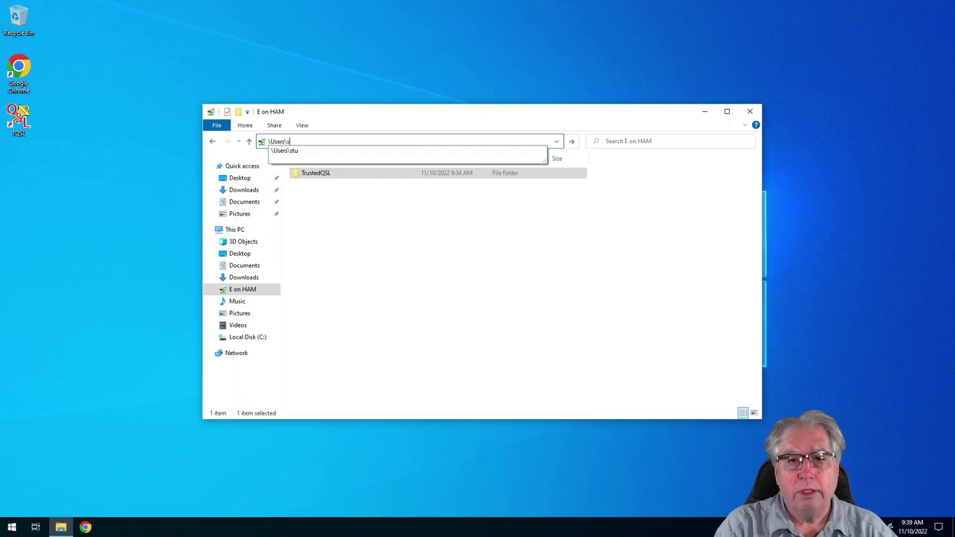
text(tu\appdata)
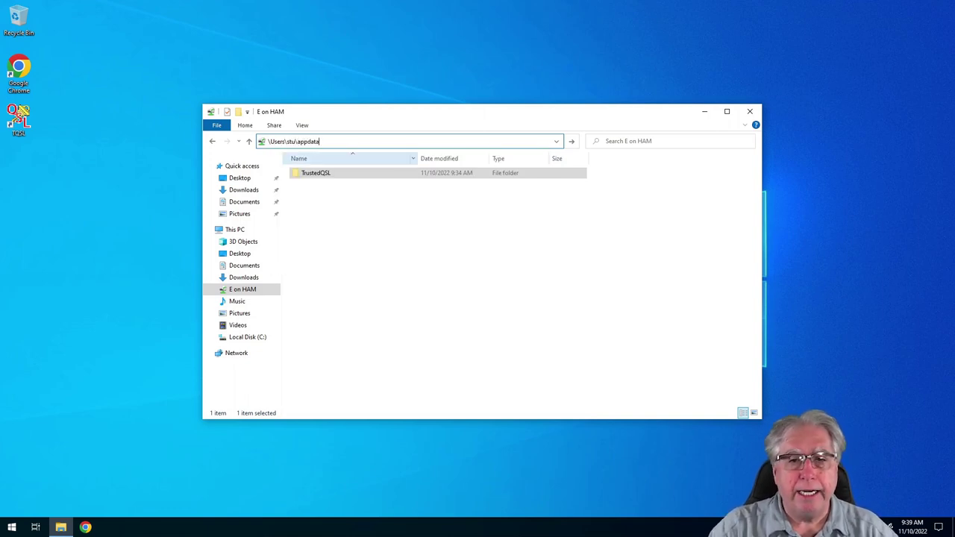
key(Return)
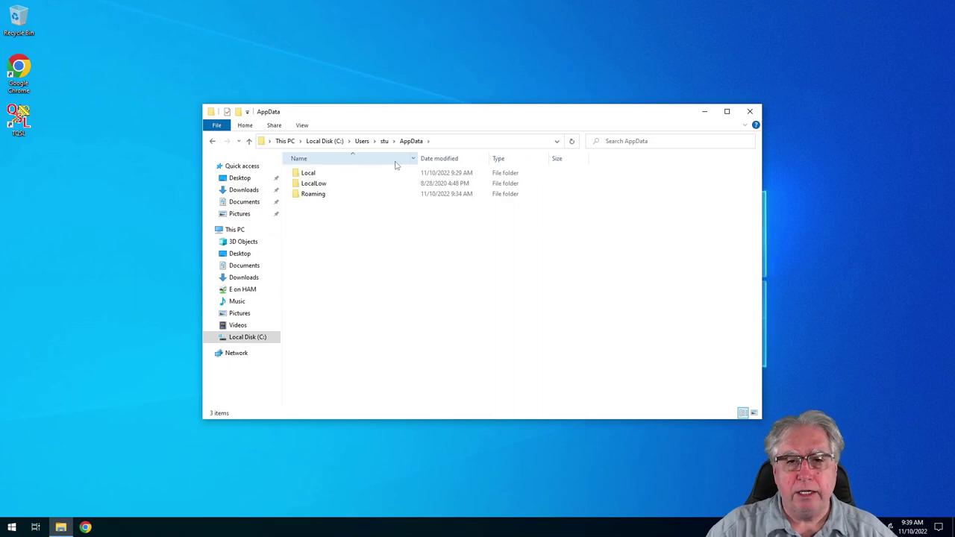
double_click(347, 196)
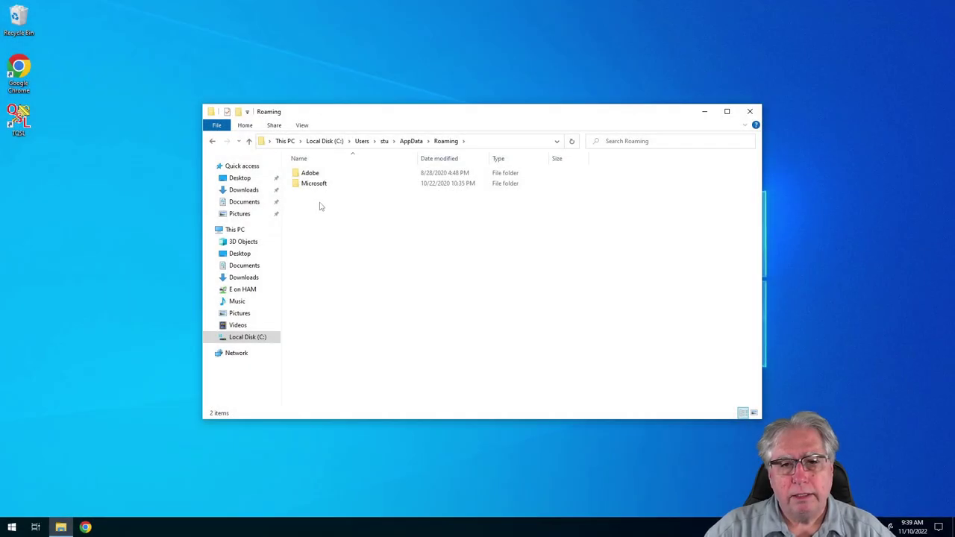
Paste the copied TrustedQSL folder into Roaming and close File Explorer.
right_click(319, 206)
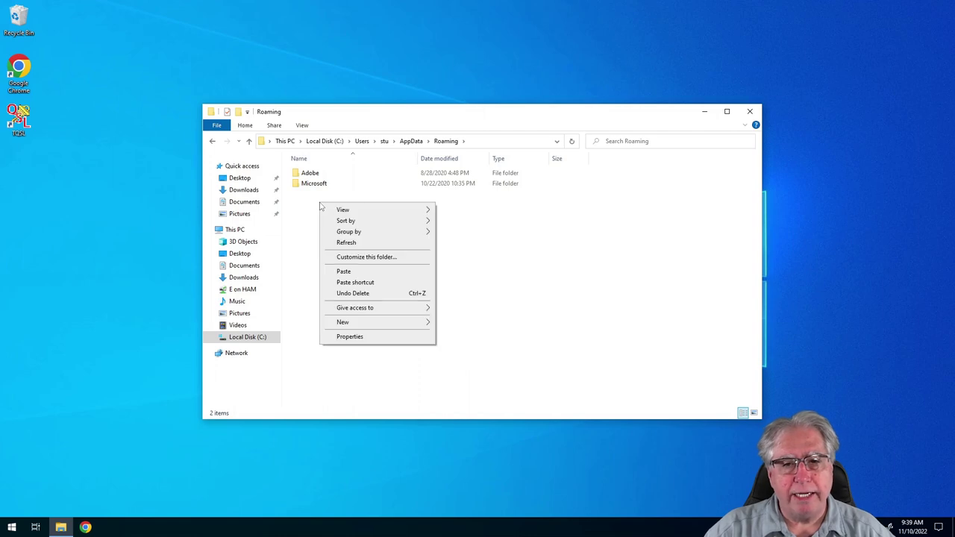
click(343, 278)
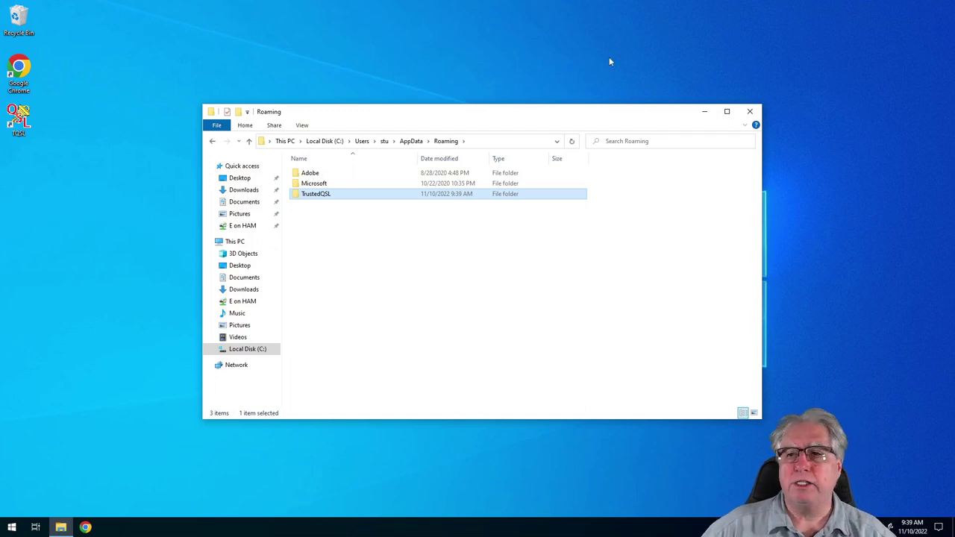
click(749, 111)
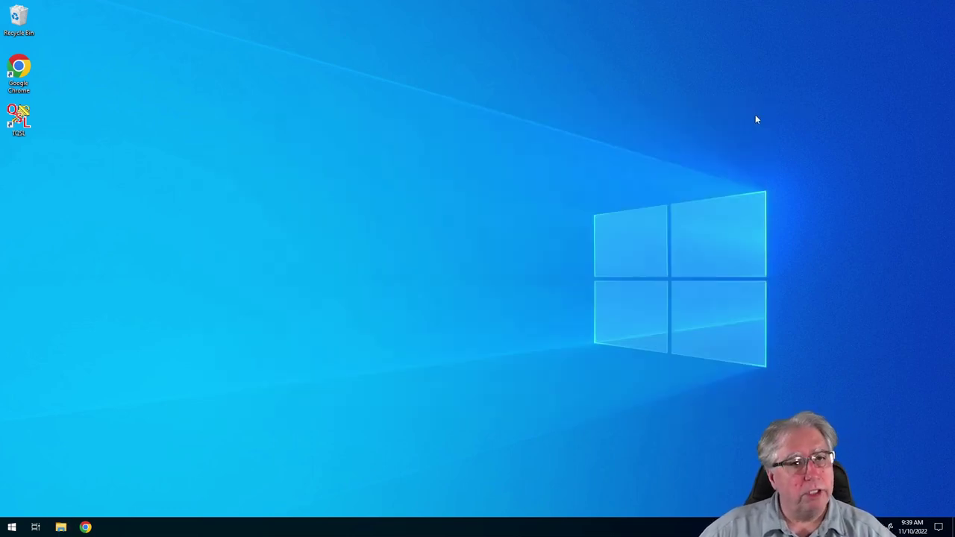
Launch TQSL from the desktop, dismiss the introductory notice and help window, and move the main window clear of the desktop icons.
double_click(18, 118)
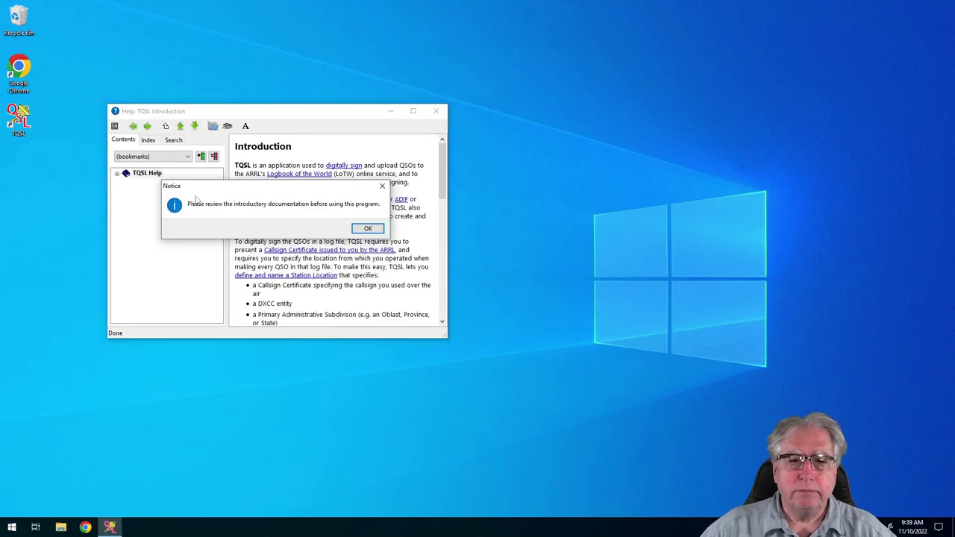
click(364, 229)
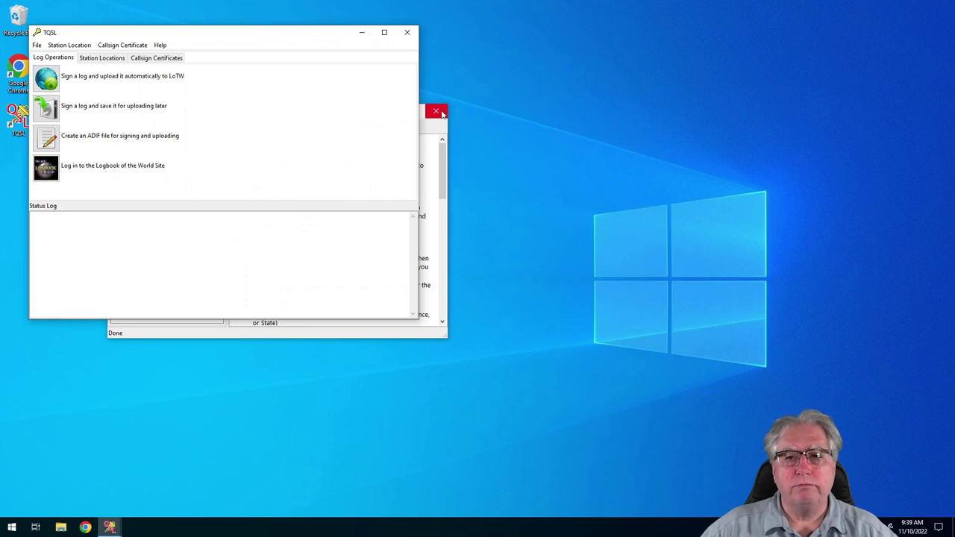
click(437, 112)
drag(106, 34, 356, 53)
Check the transferred callsign certificate and the Home QTH station location, then return to the log operations.
click(401, 79)
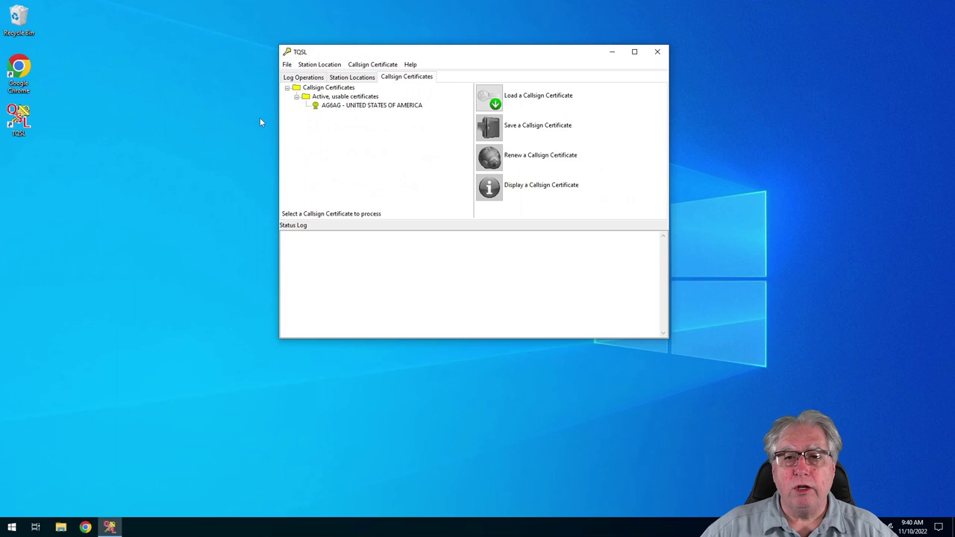
click(365, 105)
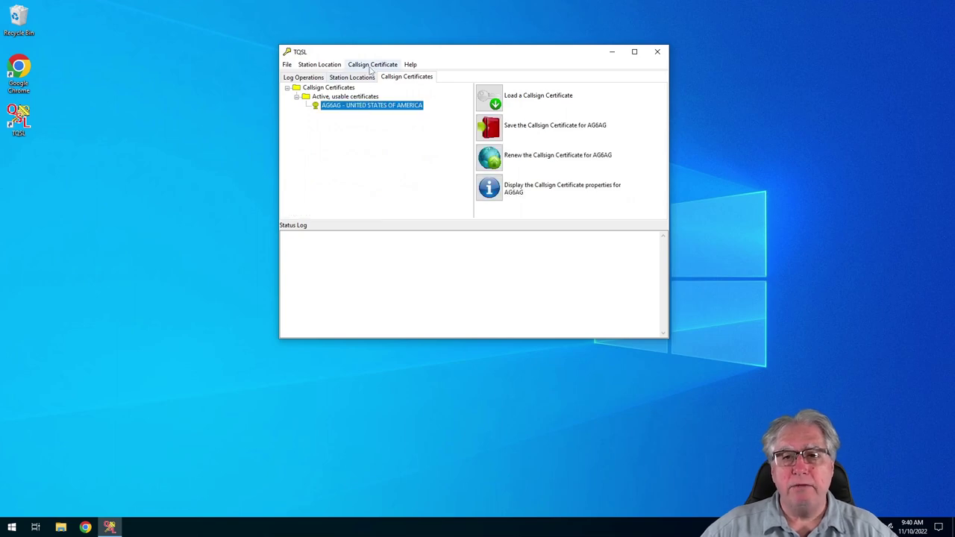
click(344, 79)
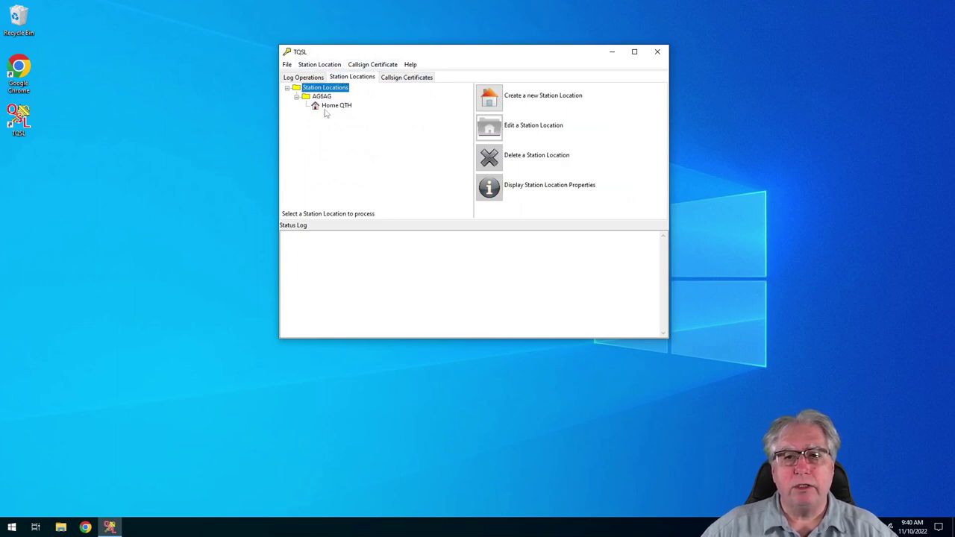
click(335, 107)
click(295, 79)
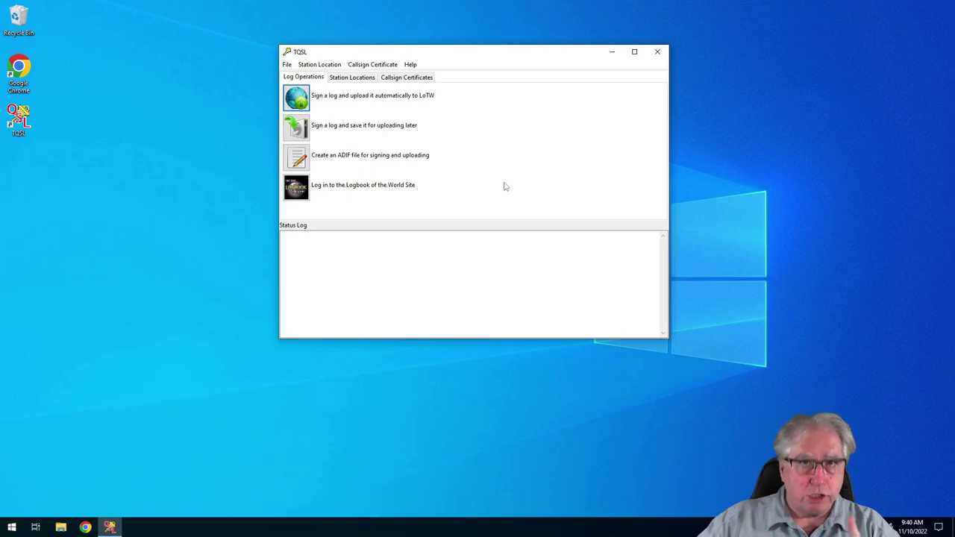
Save the active callsign certificate as a .p12 file on the E on HAM drive under the suggested name without a passphrase, and close TQSL.
click(402, 78)
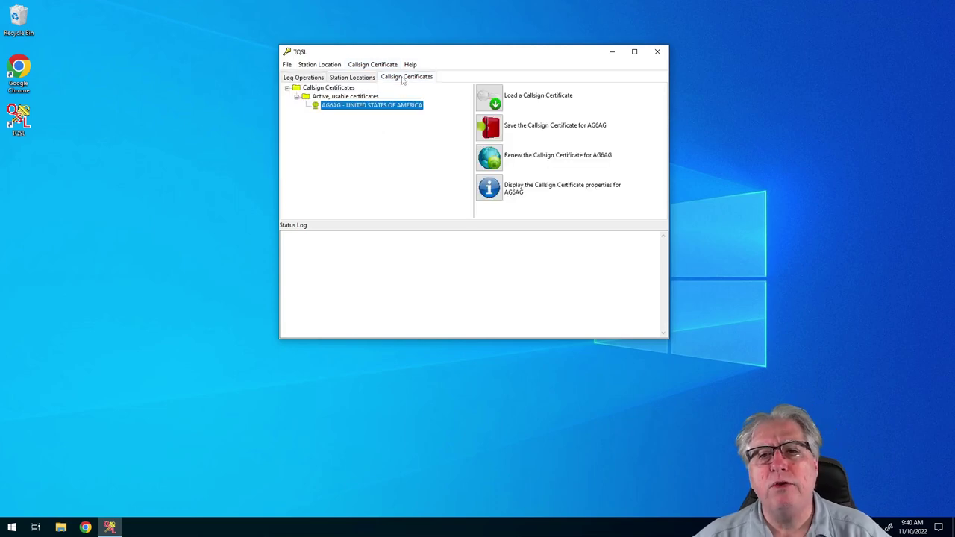
click(495, 132)
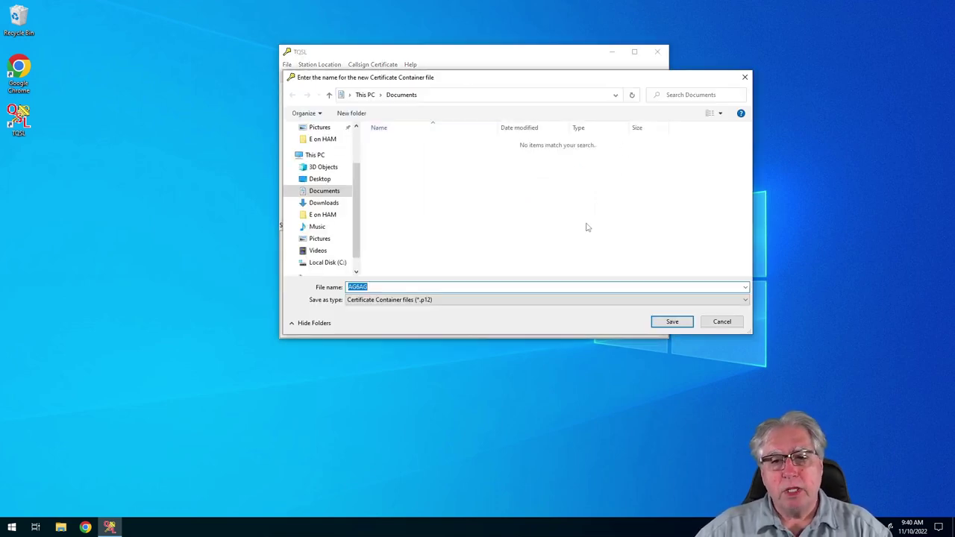
scroll(328, 226, down, 1)
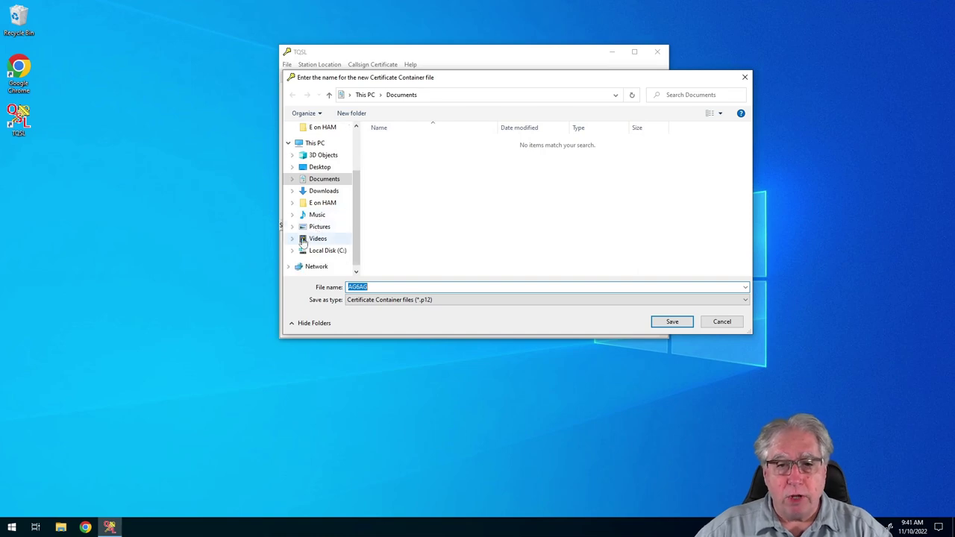
click(321, 203)
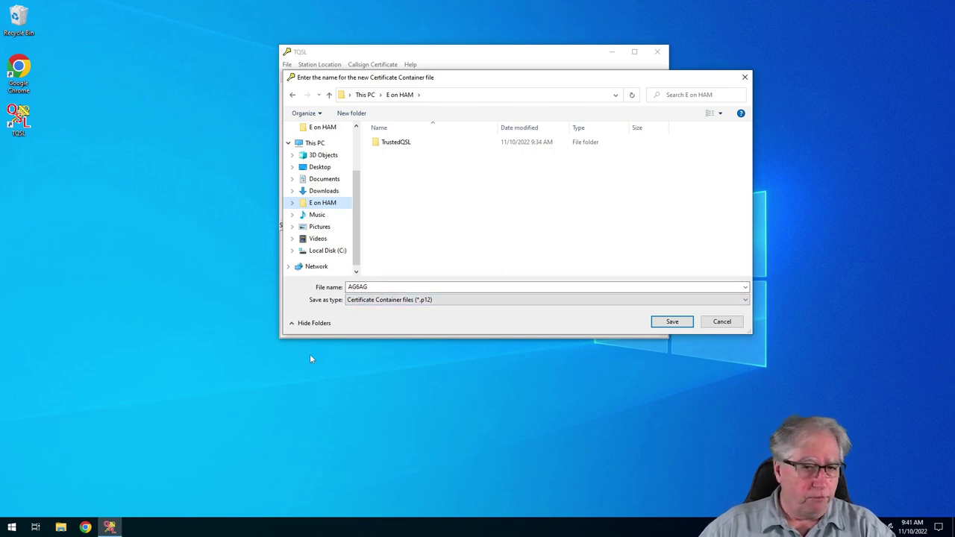
click(673, 321)
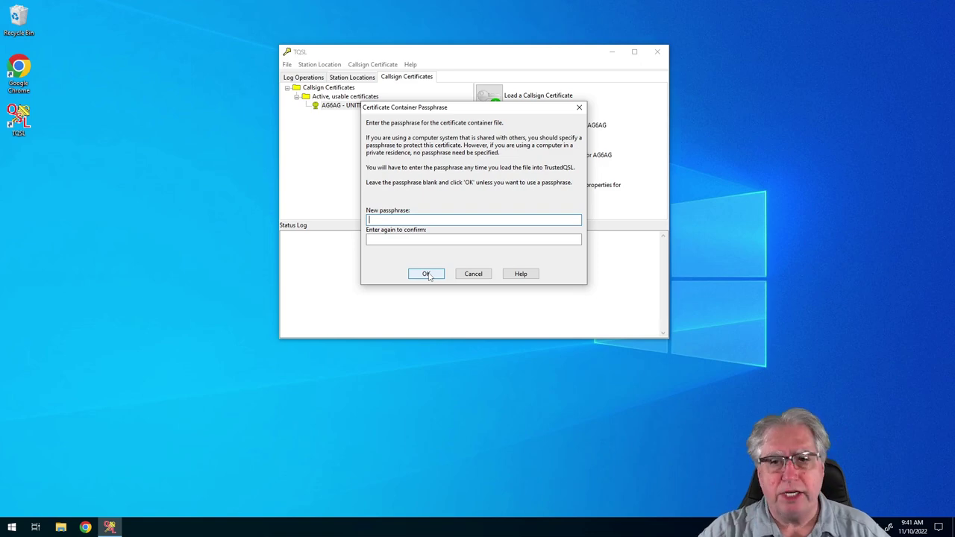
click(425, 274)
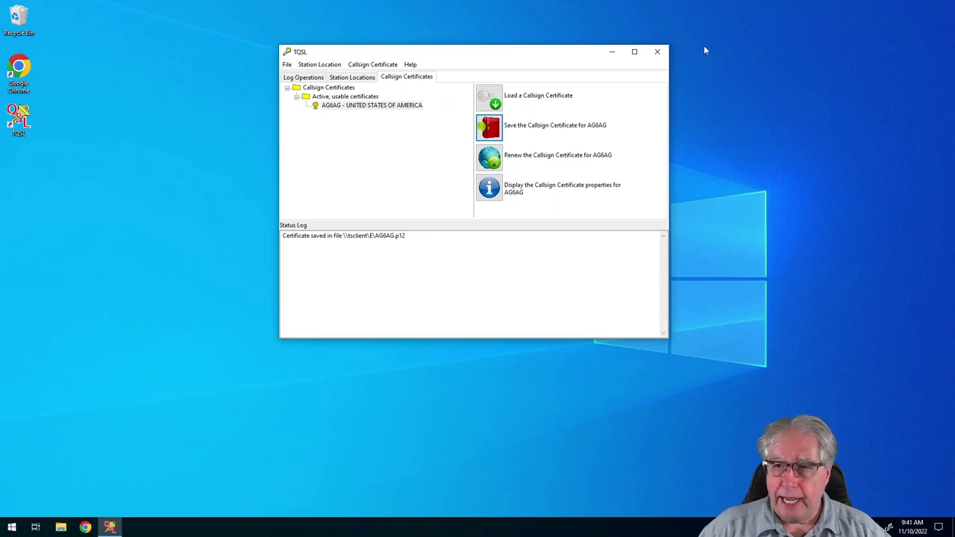
click(657, 51)
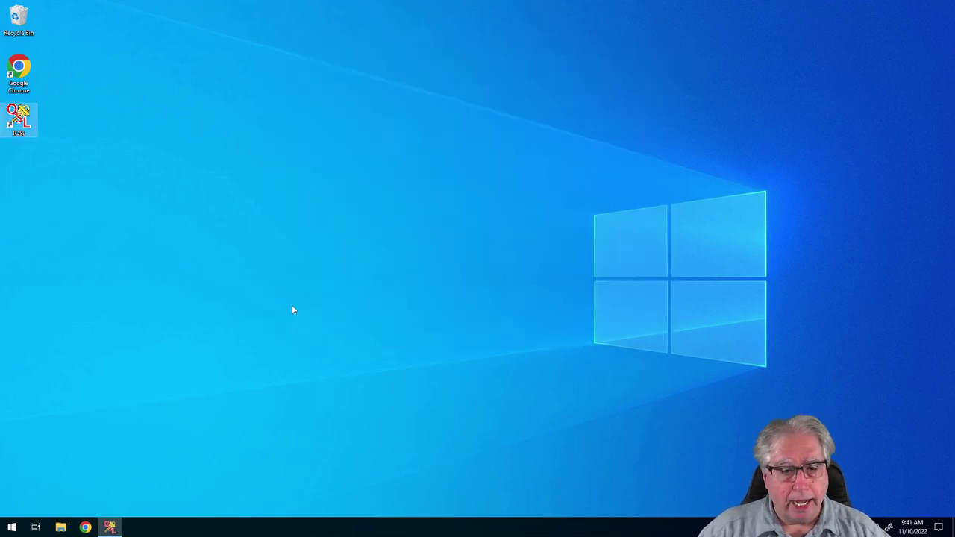
Check the E on HAM drive for the saved certificate file and close File Explorer.
click(61, 528)
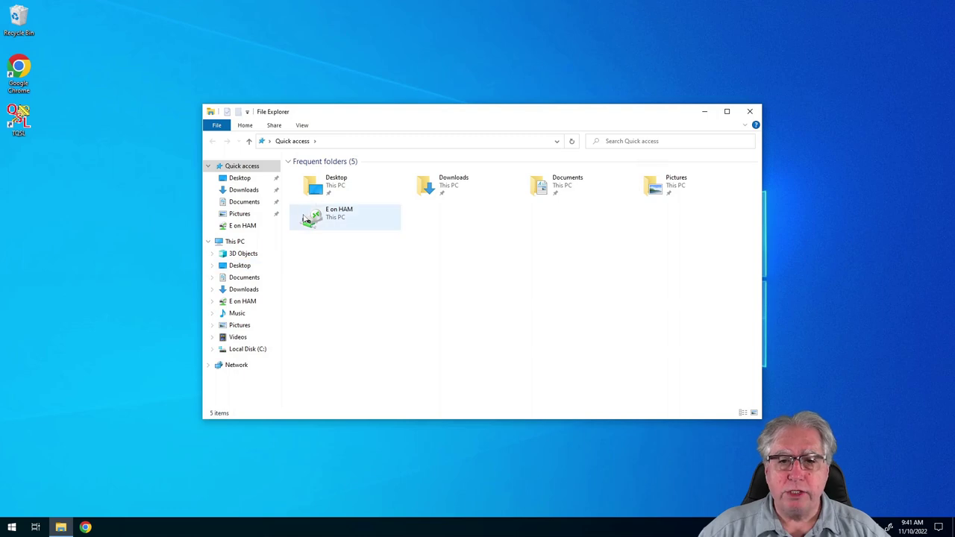
double_click(321, 215)
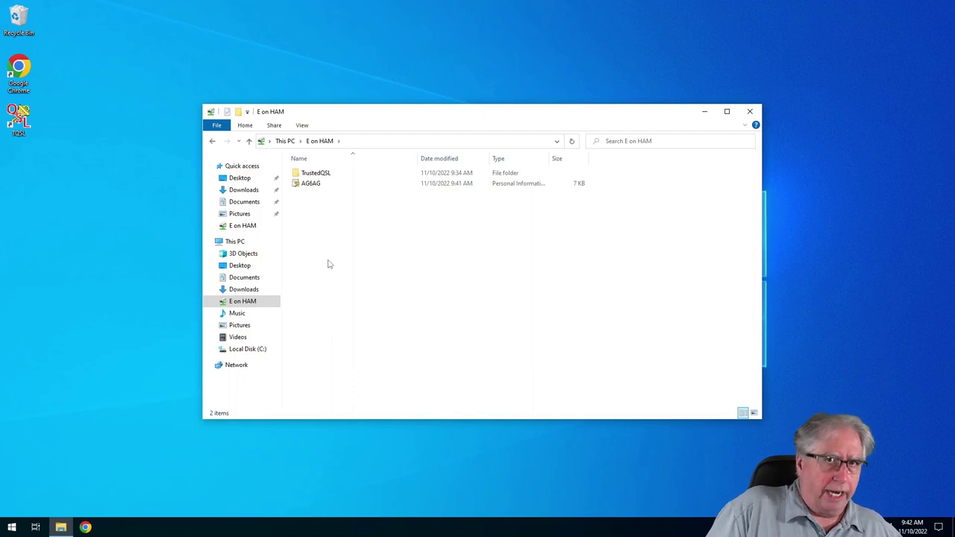
click(749, 112)
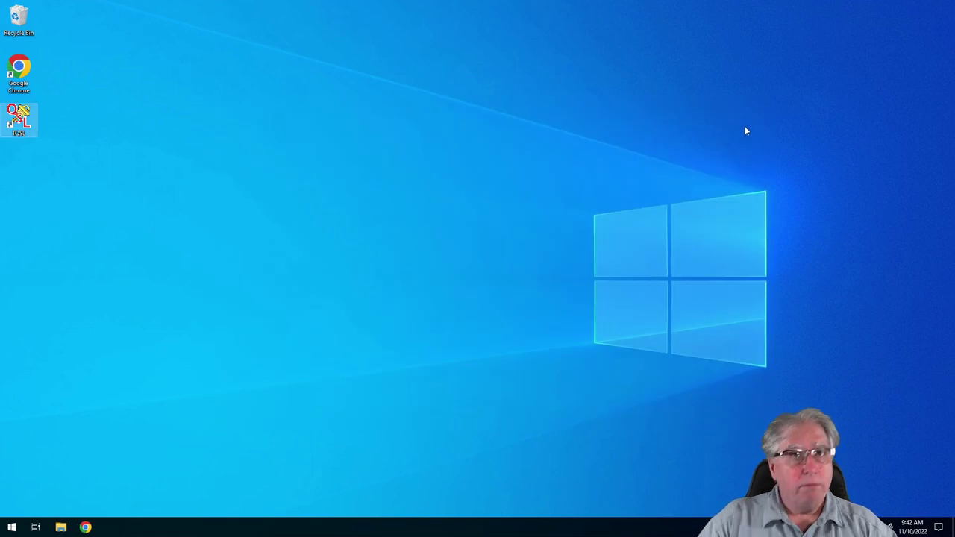